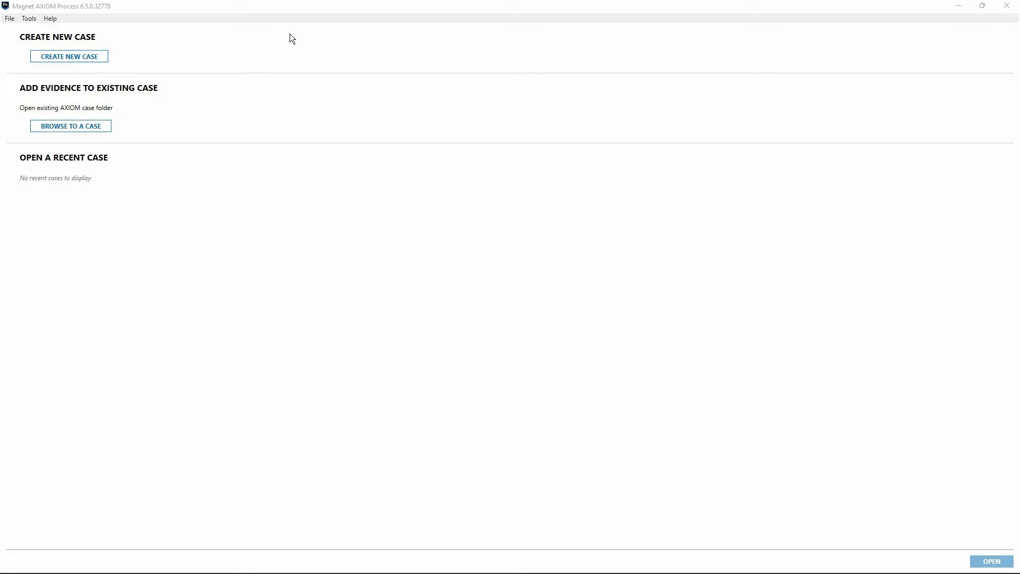
- Start a new case and look through the available case types
{"action": "left_click", "coordinate": [68, 56]}
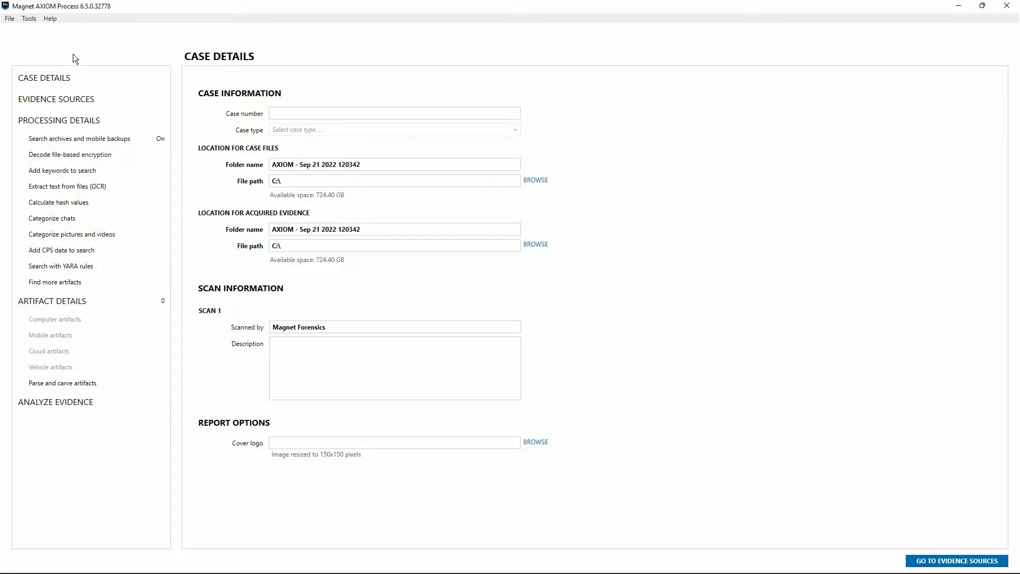
{"action": "left_click", "coordinate": [516, 131]}
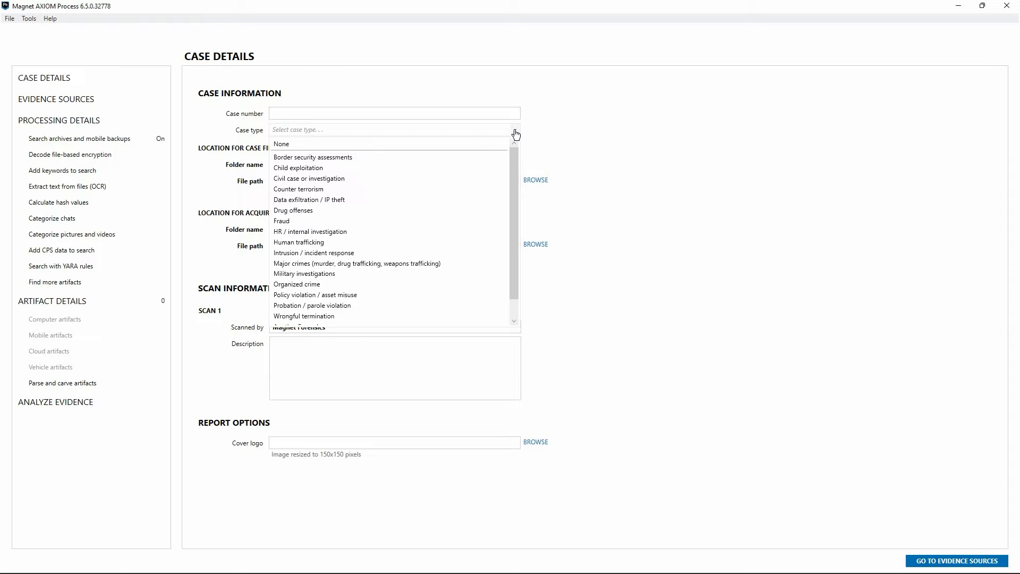
{"action": "left_click", "coordinate": [544, 126]}
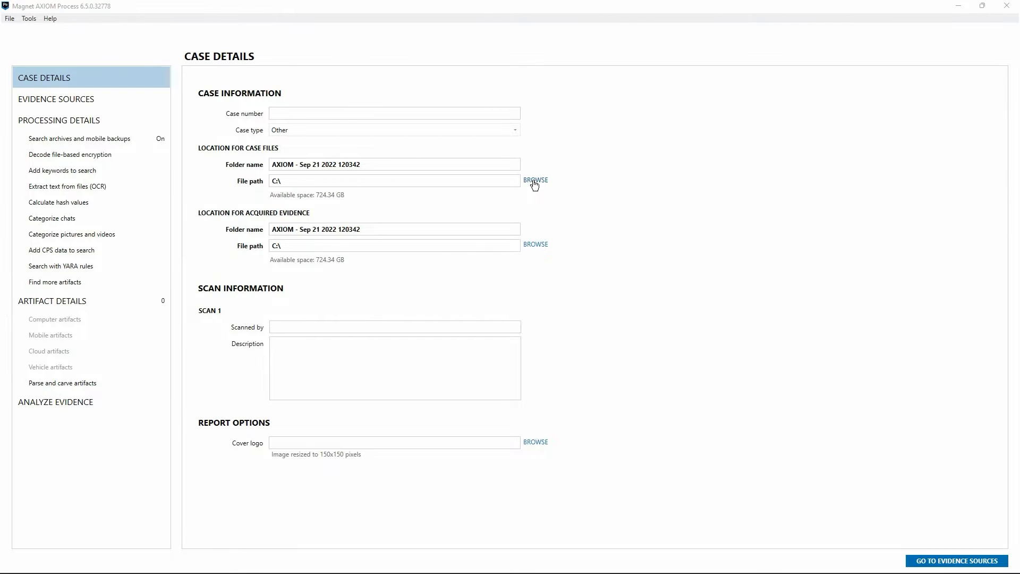
- Set the file path for the case files to the Desktop folder
{"action": "left_click", "coordinate": [534, 181]}
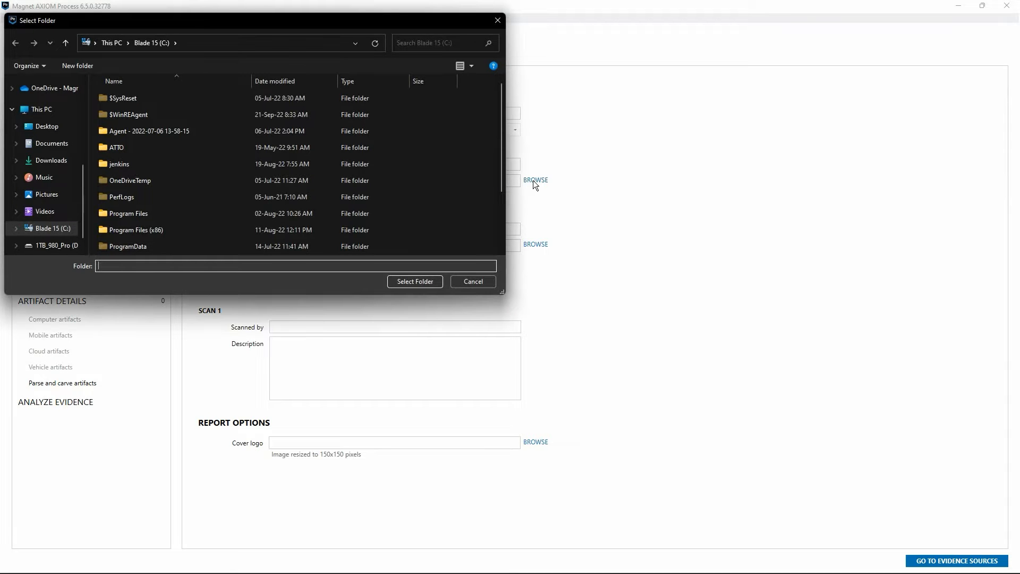
{"action": "left_click", "coordinate": [65, 127]}
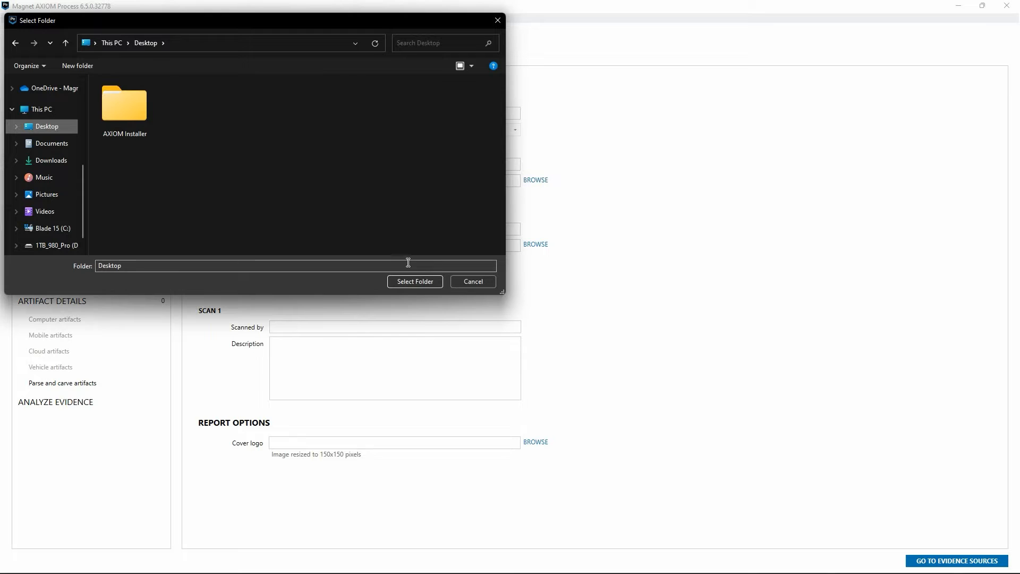
{"action": "left_click", "coordinate": [433, 286]}
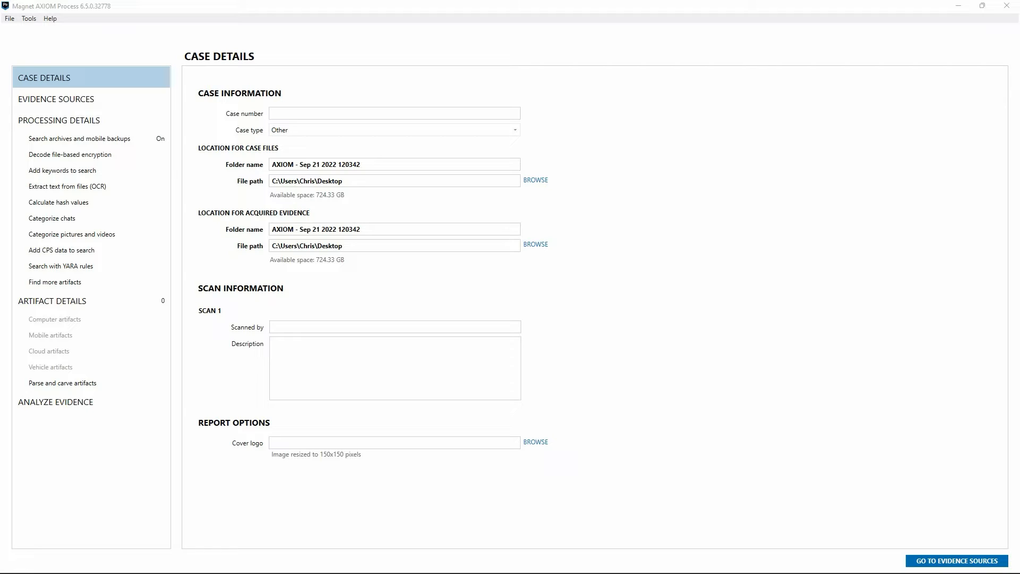
- Enter 1234 as the case number and set the case type to Other
{"action": "key", "text": "Up"}
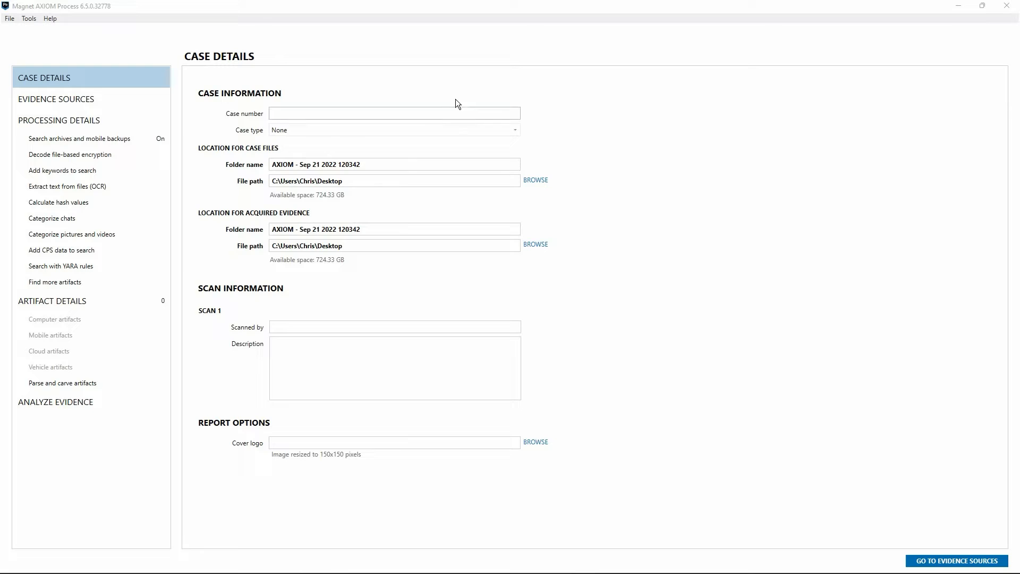
{"action": "left_click", "coordinate": [452, 116]}
{"action": "type", "text": "1234"}
{"action": "left_click", "coordinate": [455, 130]}
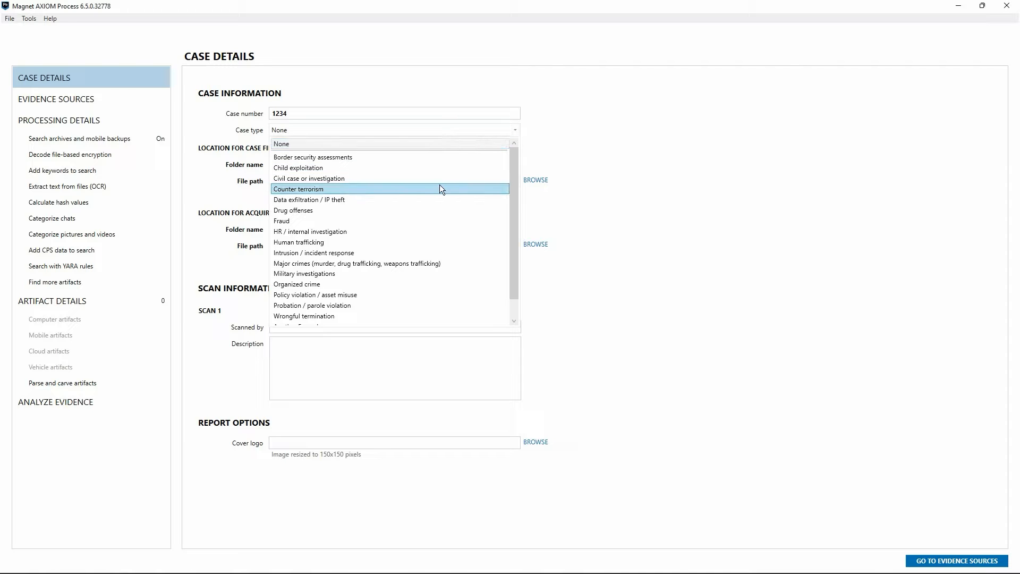
{"action": "scroll", "coordinate": [419, 207], "scroll_direction": "down", "scroll_amount": 1}
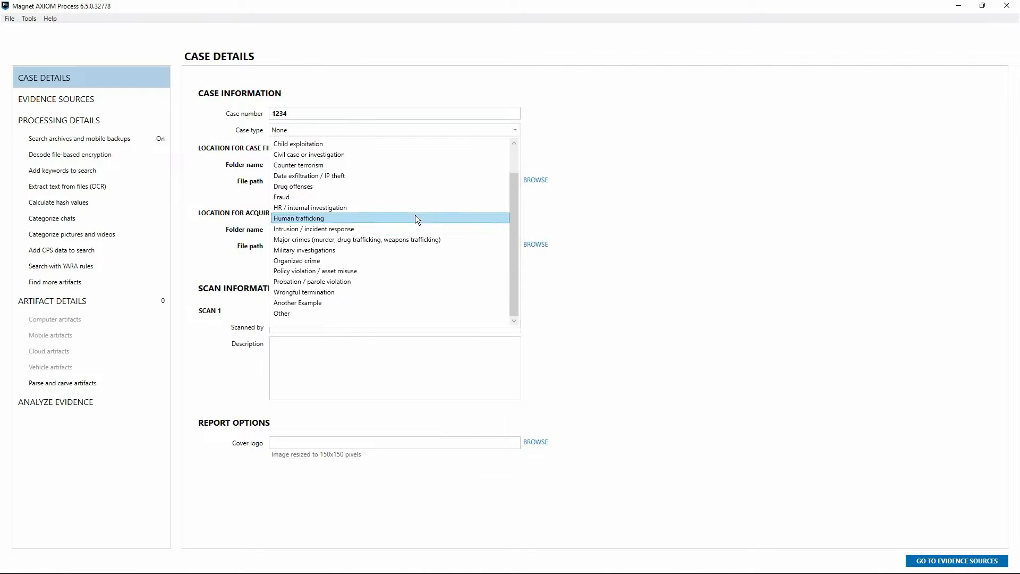
{"action": "left_click", "coordinate": [320, 314]}
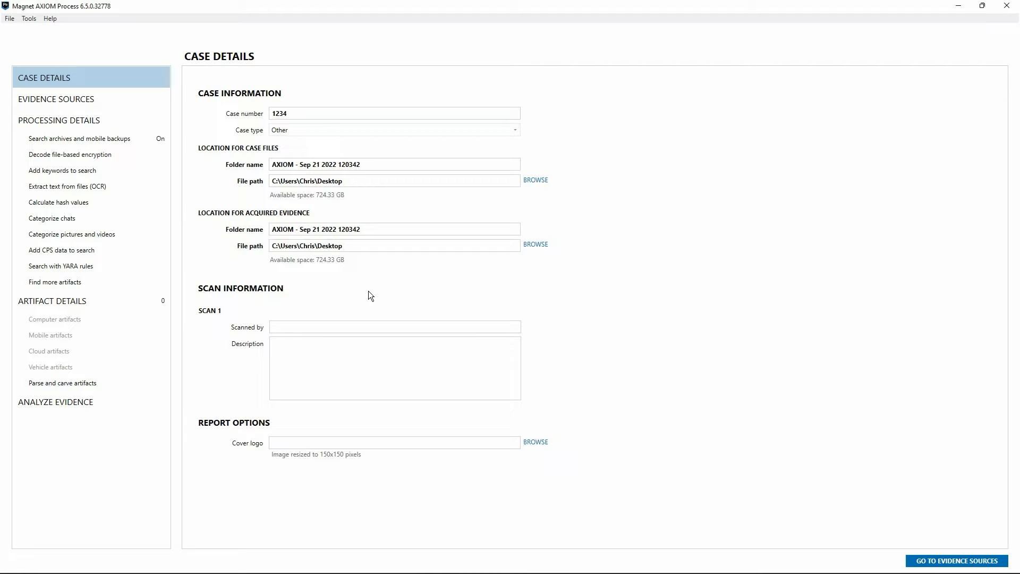
- Enter "Magnet Foreniscs" as scanned by, describe the scan as "Adding evidence items for onboarding videos.", and proceed to the evidence sources
{"action": "left_click", "coordinate": [357, 326]}
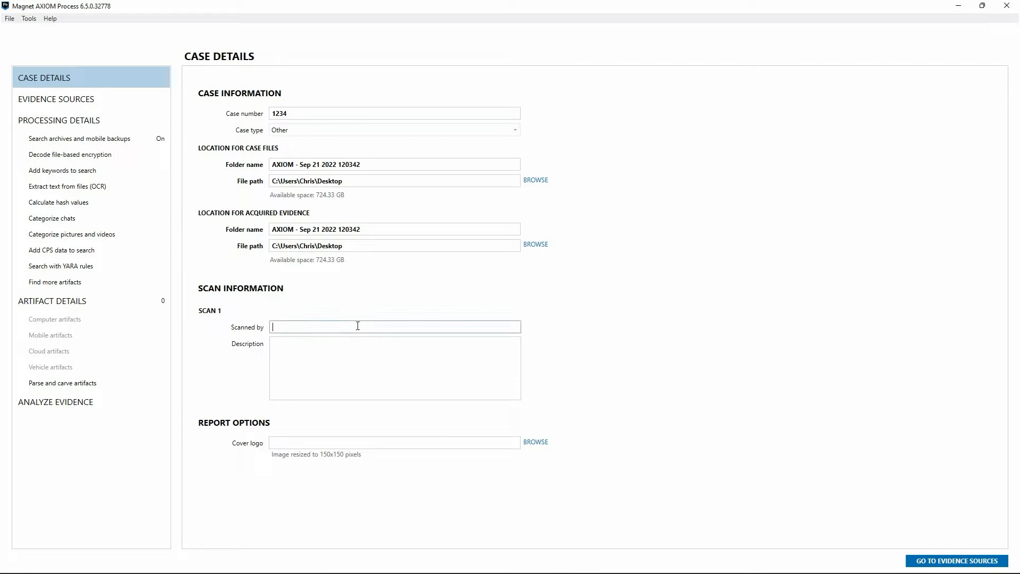
{"action": "type", "text": "Magnet Foreniscs"}
{"action": "key", "text": "Tab"}
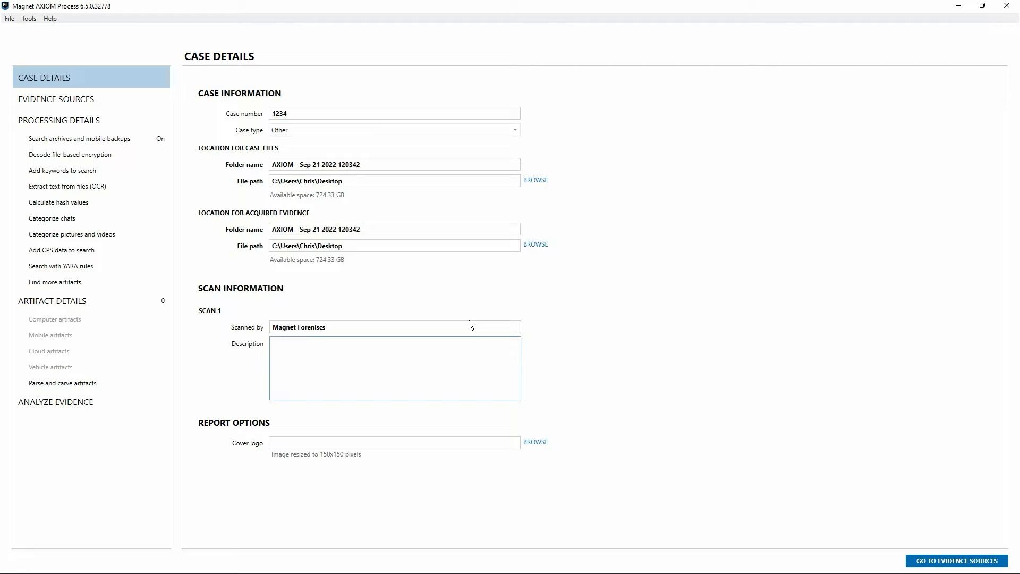
{"action": "type", "text": "Adding evidence items for onboarding videos."}
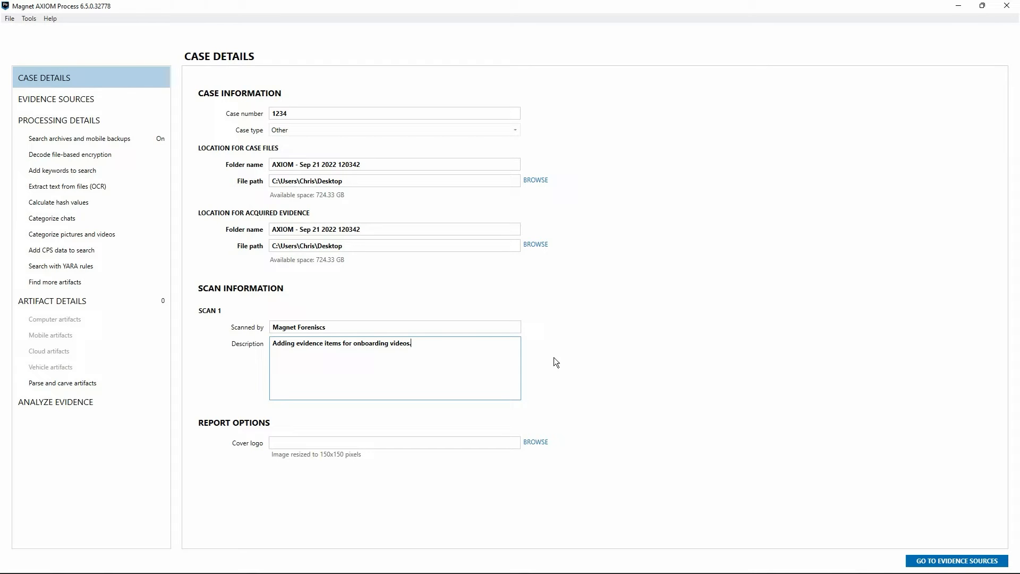
{"action": "left_click", "coordinate": [75, 107]}
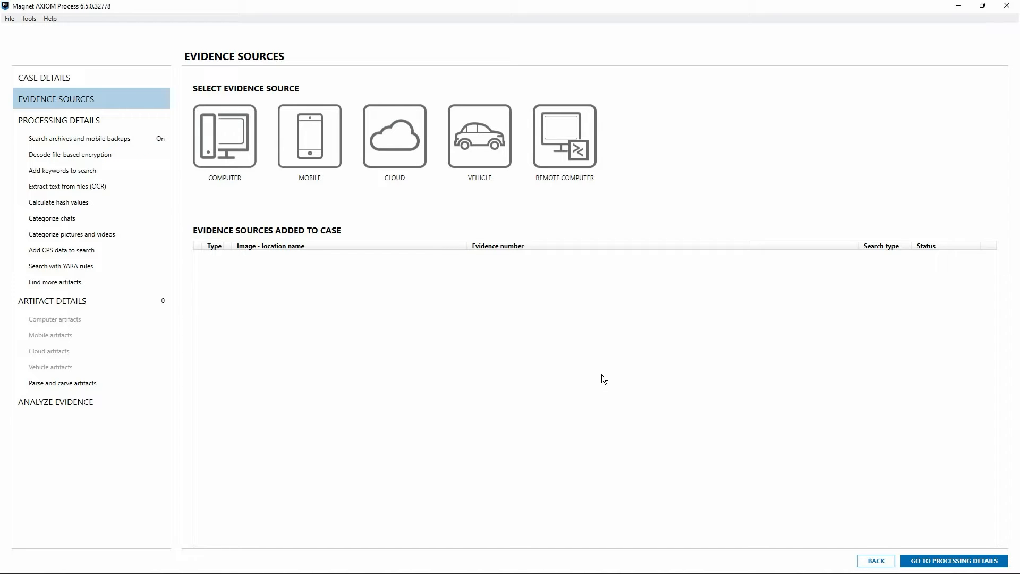
- Examine the acquisition image types for the Samsung SSD 980 PRO as a Windows computer source, including targeted acquisition, and return to the load-or-acquire choice
{"action": "left_click", "coordinate": [233, 152]}
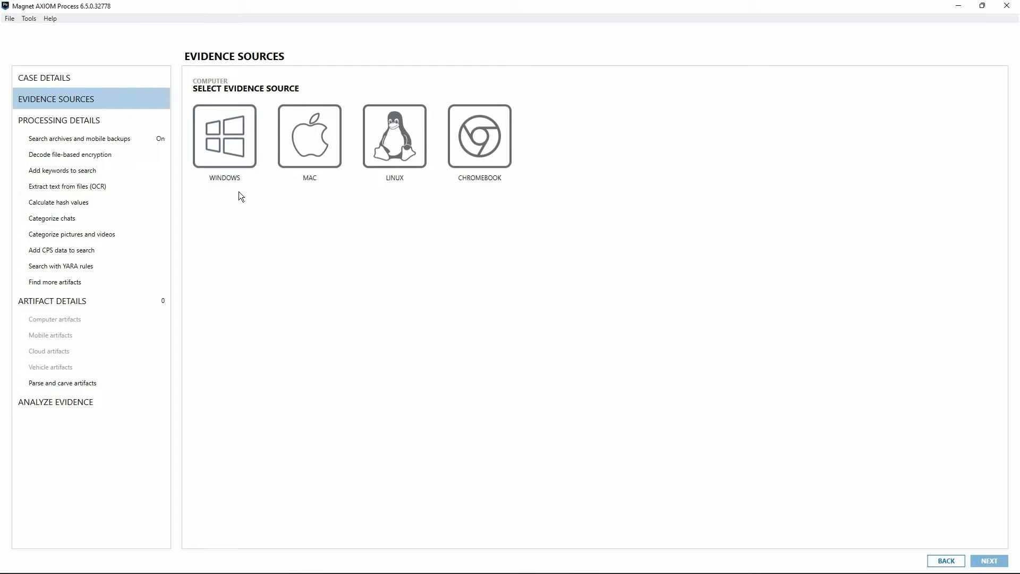
{"action": "left_click", "coordinate": [232, 159]}
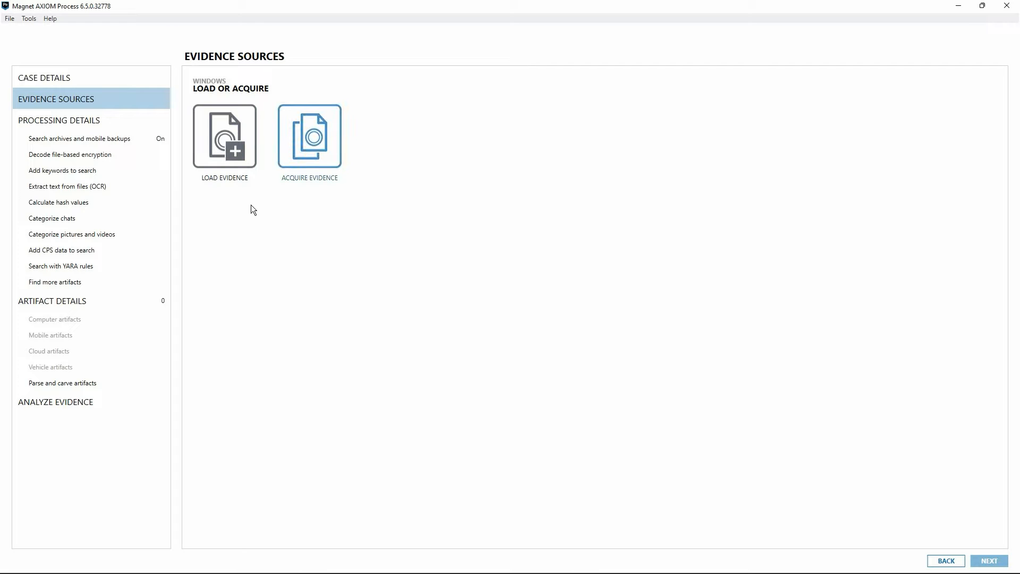
{"action": "left_click", "coordinate": [322, 147]}
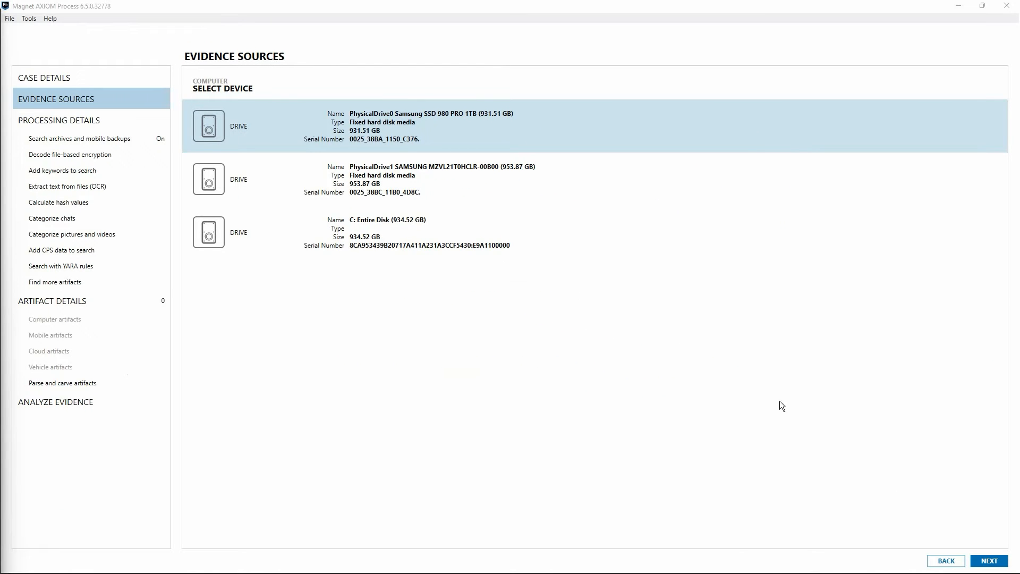
{"action": "left_click", "coordinate": [988, 560]}
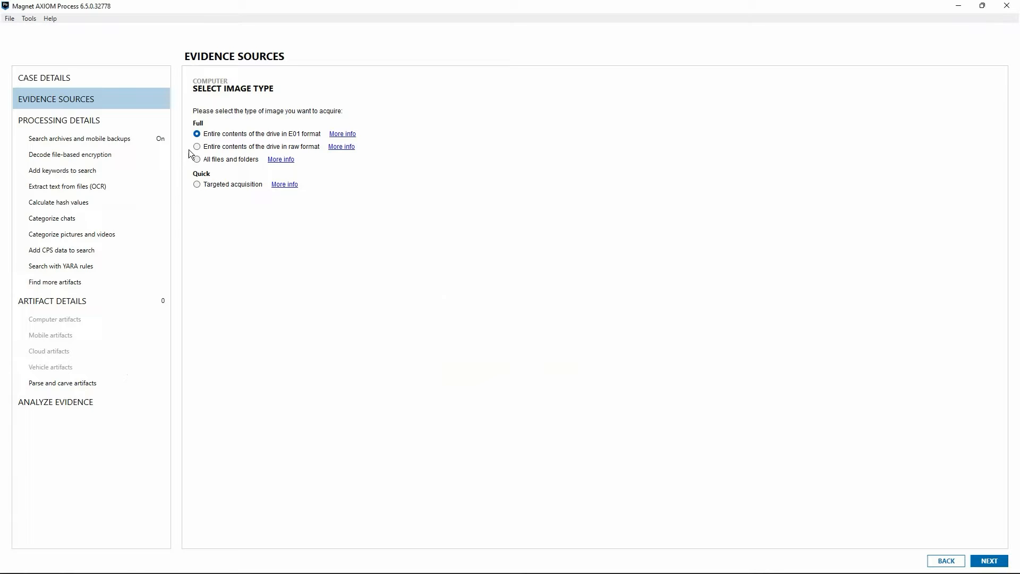
{"action": "left_click", "coordinate": [197, 185]}
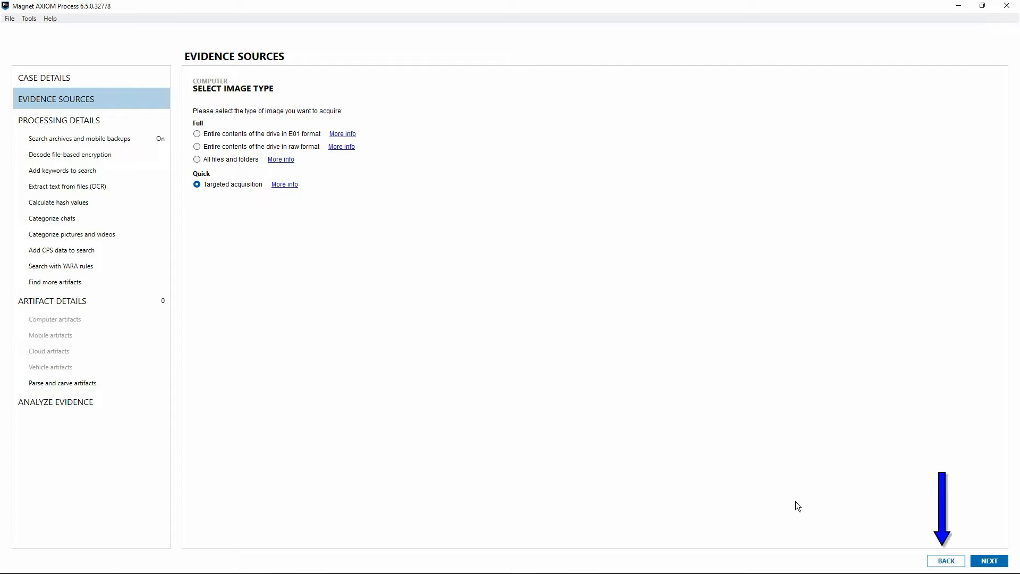
{"action": "left_click", "coordinate": [944, 563]}
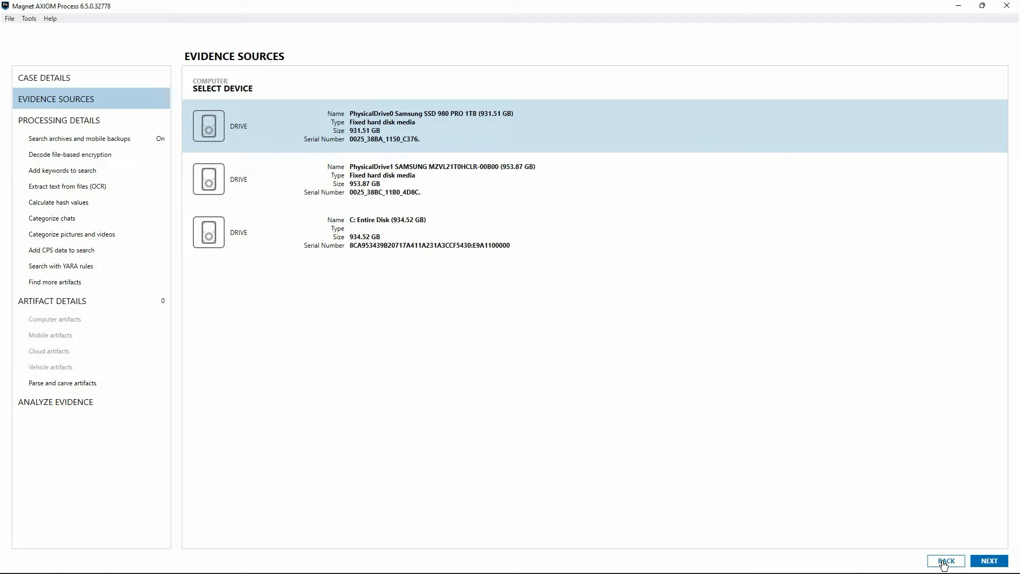
{"action": "left_click", "coordinate": [945, 563]}
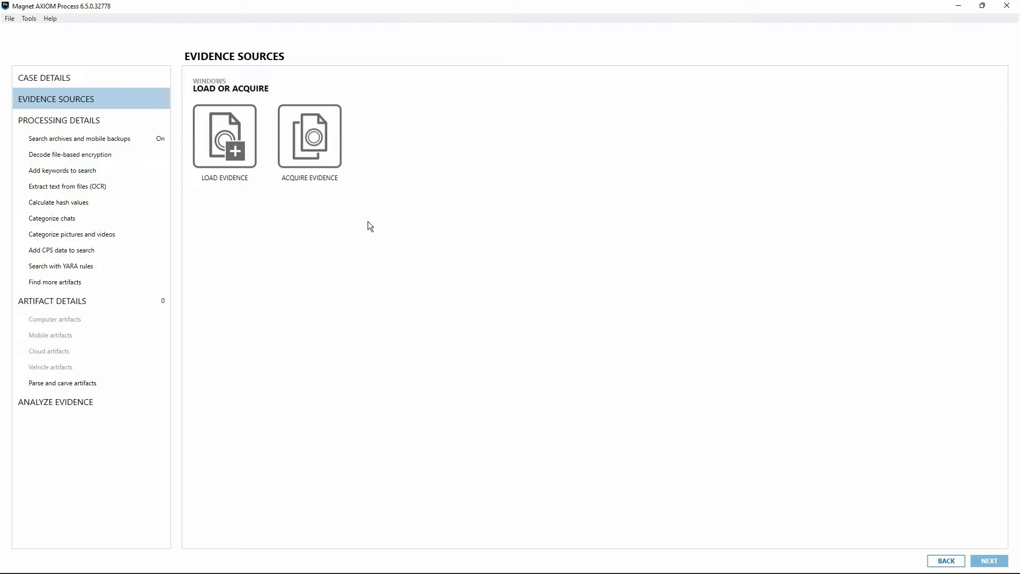
- Examine the drives and partitions that can be loaded as Windows evidence
{"action": "left_click", "coordinate": [202, 159]}
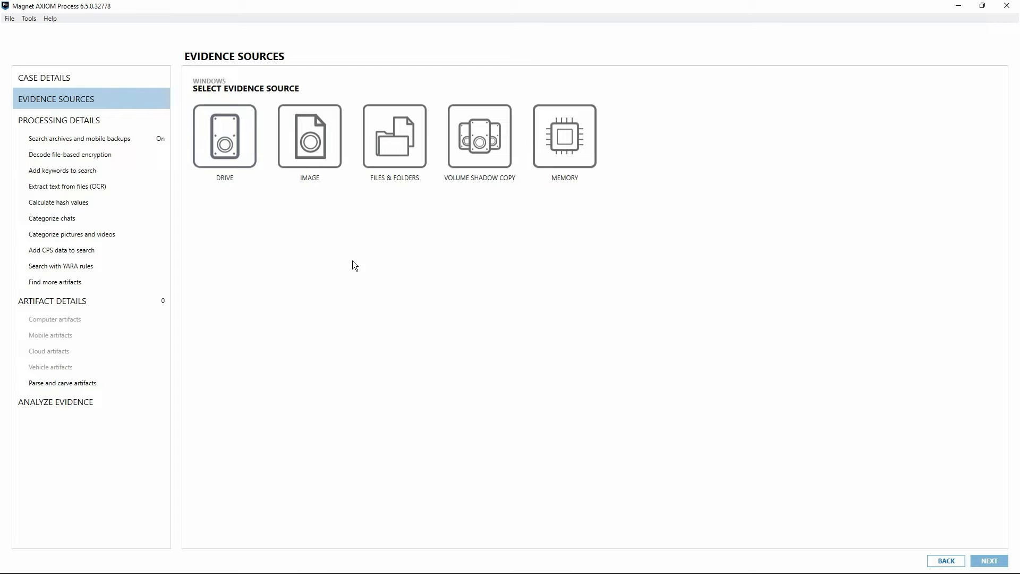
{"action": "left_click", "coordinate": [222, 157]}
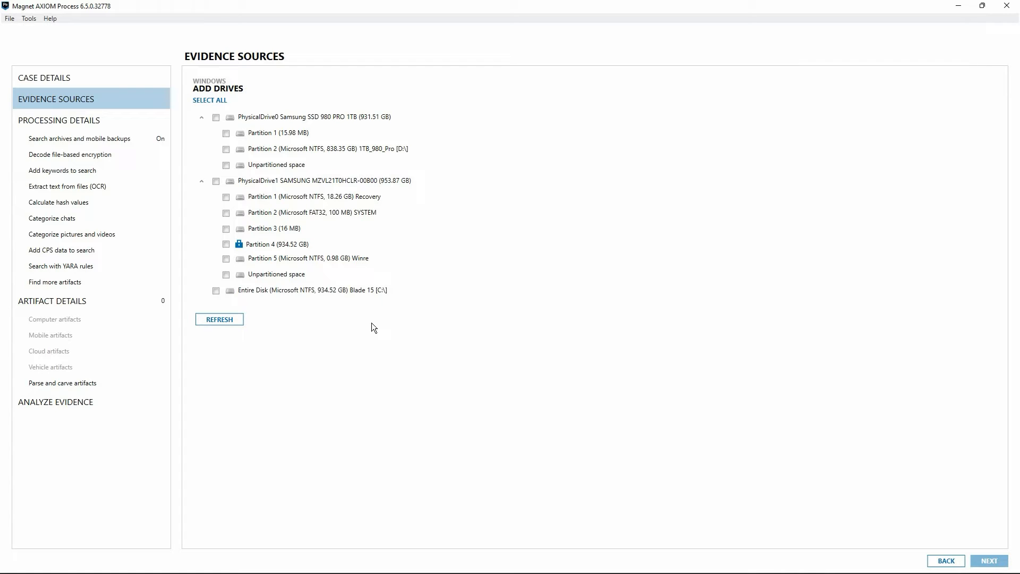
{"action": "left_click", "coordinate": [946, 561]}
- Check which image file formats can be loaded as Windows evidence and cancel the image selection
{"action": "left_click", "coordinate": [285, 155]}
{"action": "left_click", "coordinate": [478, 265]}
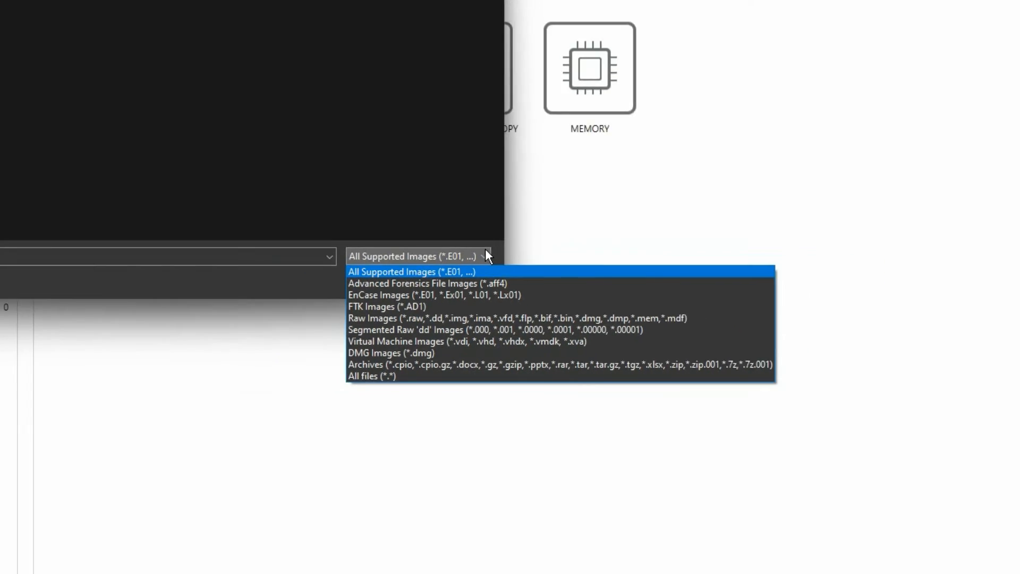
{"action": "left_click", "coordinate": [349, 255]}
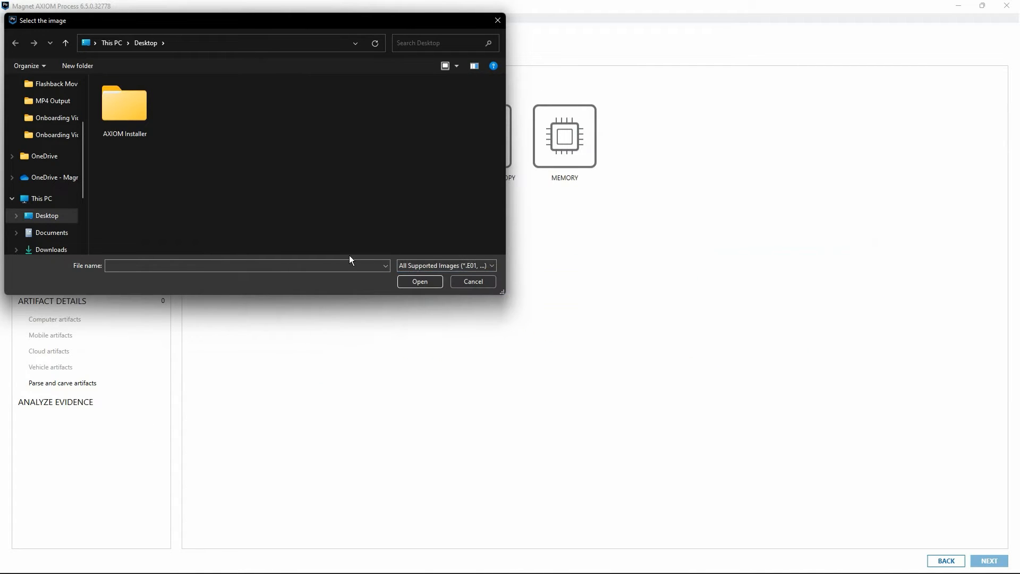
{"action": "left_click", "coordinate": [461, 282]}
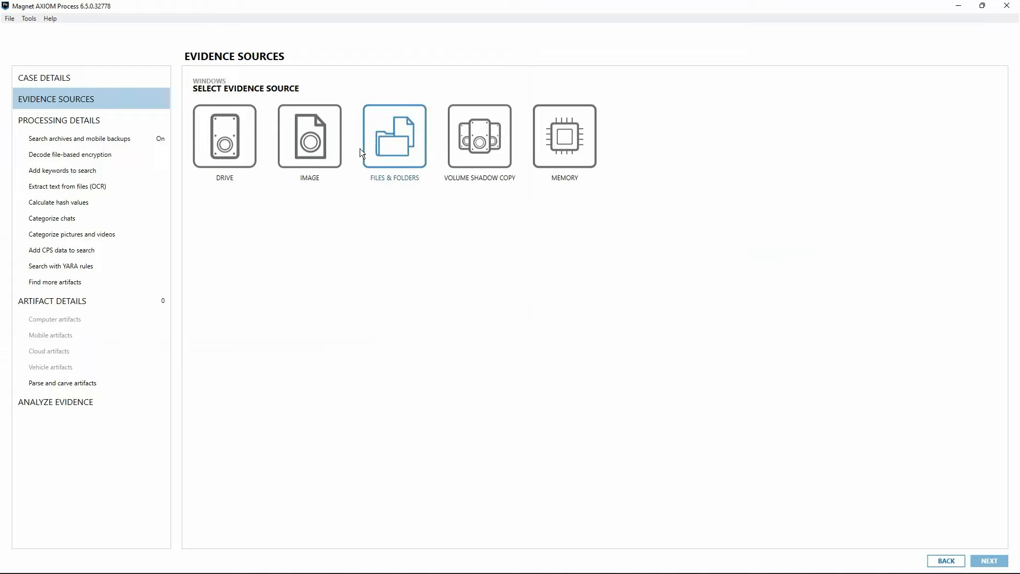
- Examine the locations offered for loading Windows files and folders, and return to the choice of computer platform
{"action": "left_click", "coordinate": [381, 144]}
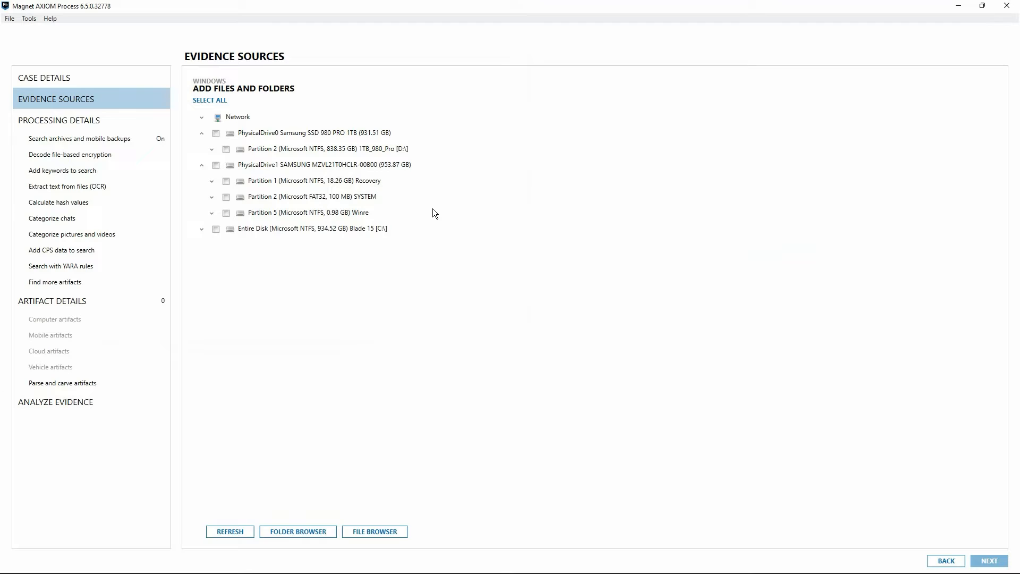
{"action": "left_click", "coordinate": [931, 559]}
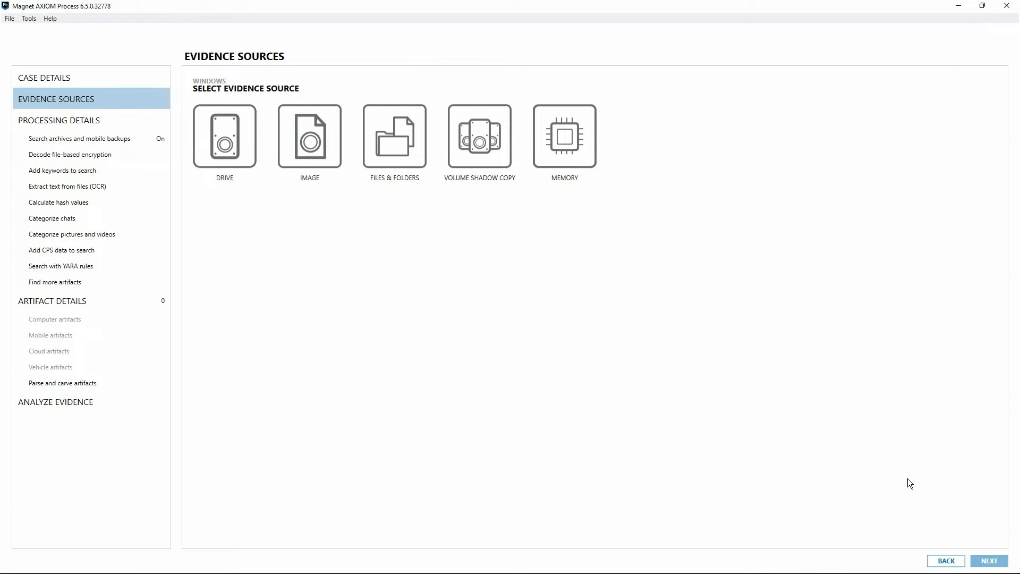
{"action": "left_click", "coordinate": [939, 565]}
{"action": "left_click", "coordinate": [939, 566]}
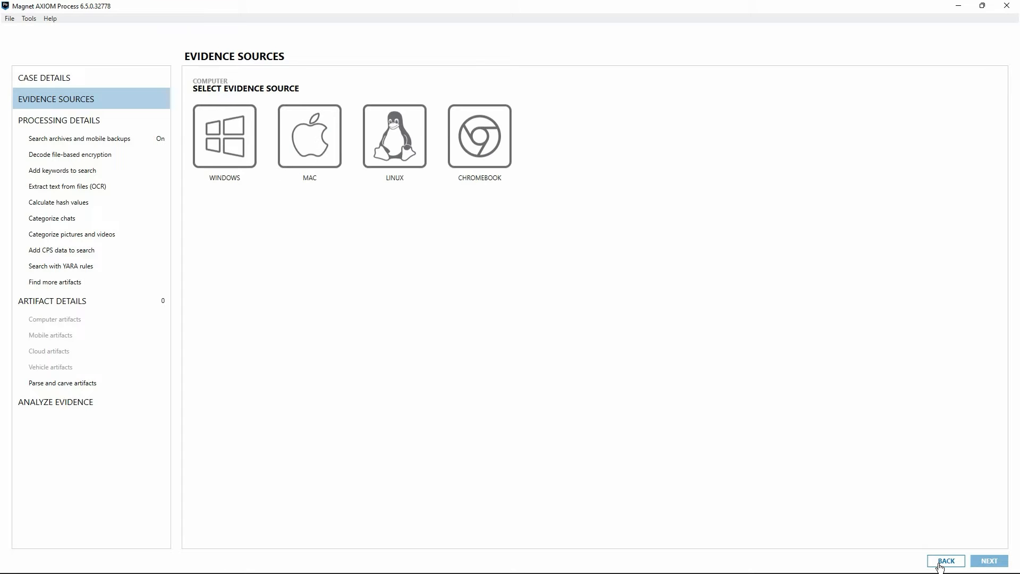
- Return to the main evidence source selection and examine the mobile device types offered
{"action": "left_click", "coordinate": [939, 566]}
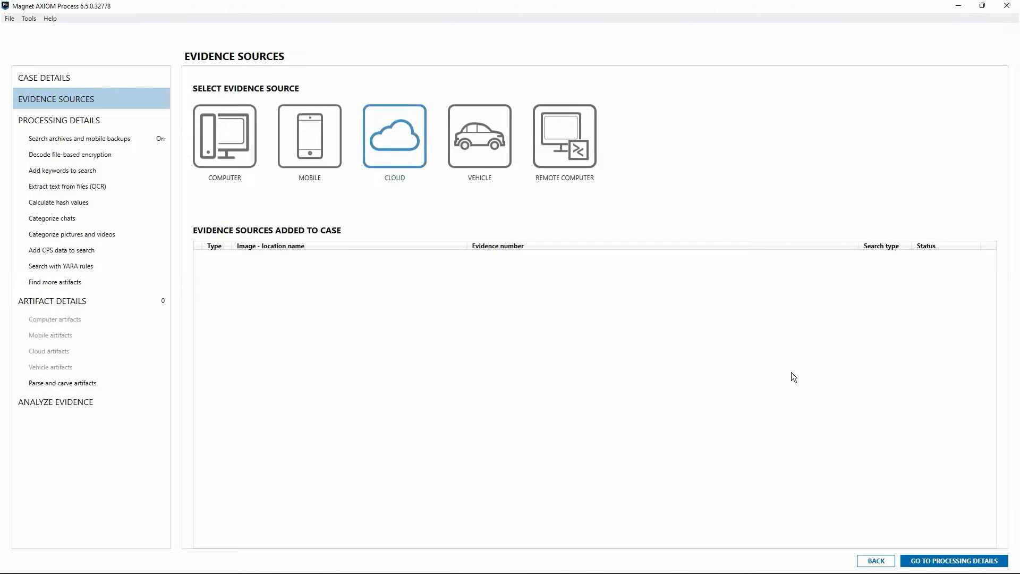
{"action": "left_click", "coordinate": [324, 146]}
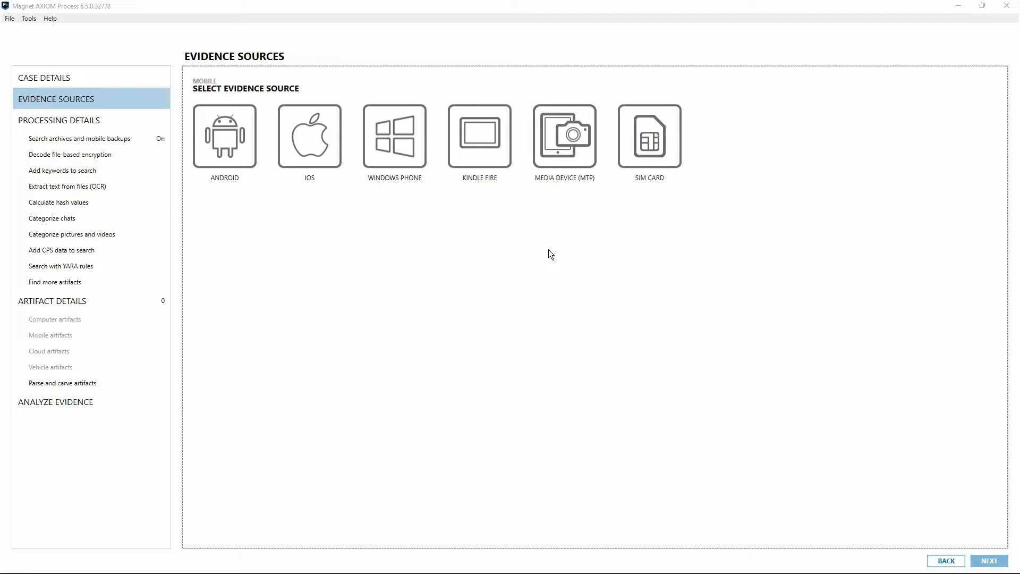
{"action": "left_click", "coordinate": [946, 561]}
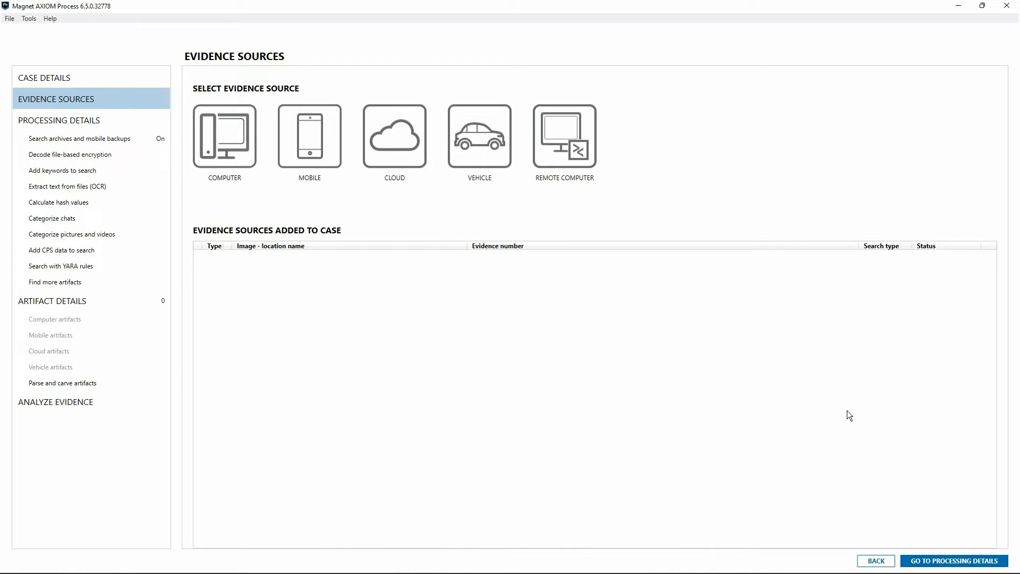
- Start acquiring cloud evidence and confirm proper search authorization to access the target's cloud information
{"action": "left_click", "coordinate": [389, 146]}
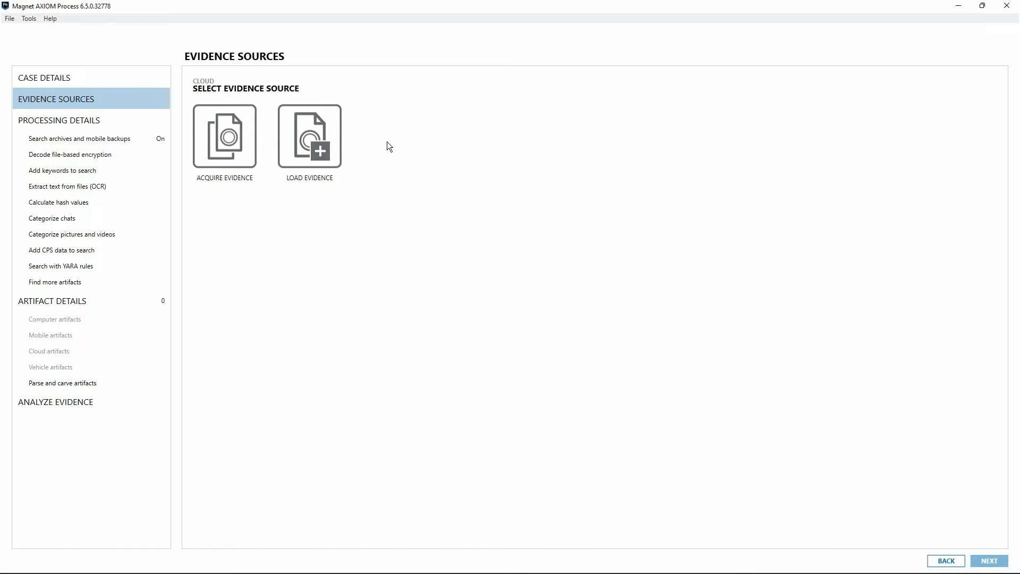
{"action": "left_click", "coordinate": [239, 145]}
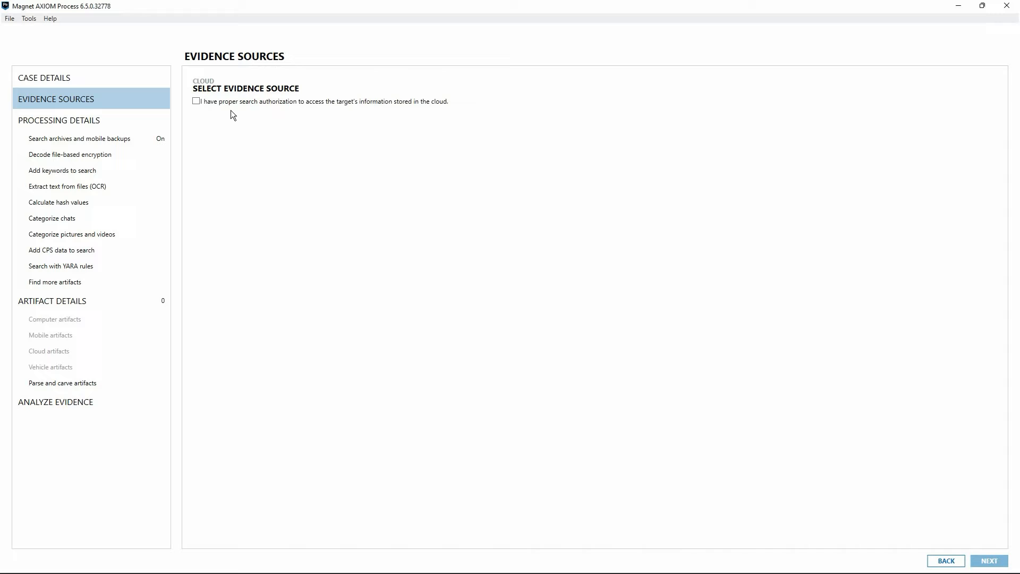
{"action": "left_click", "coordinate": [196, 101]}
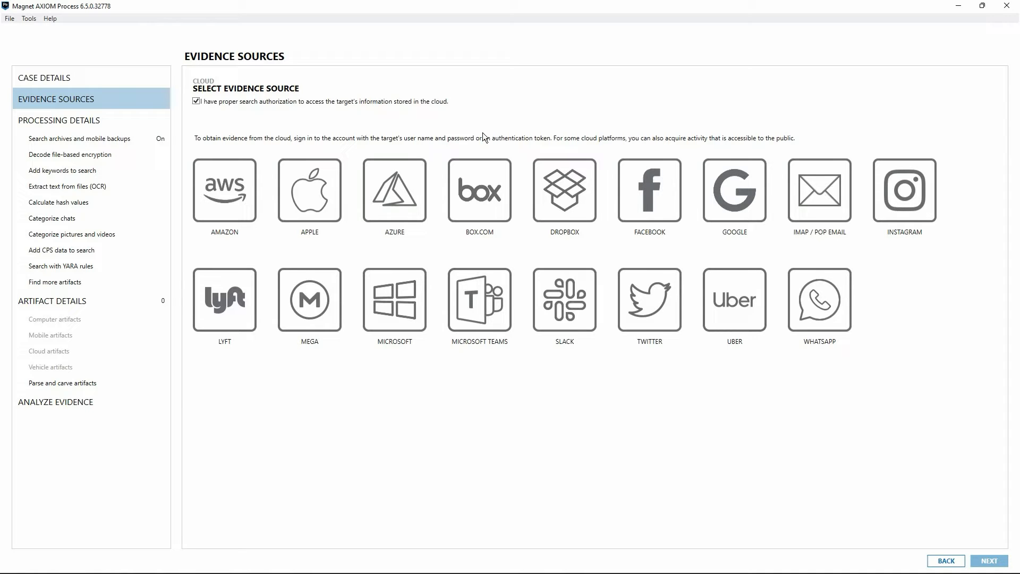
- Examine the authentication methods offered for signing in to Google, and return to the main evidence source selection
{"action": "left_click", "coordinate": [739, 197]}
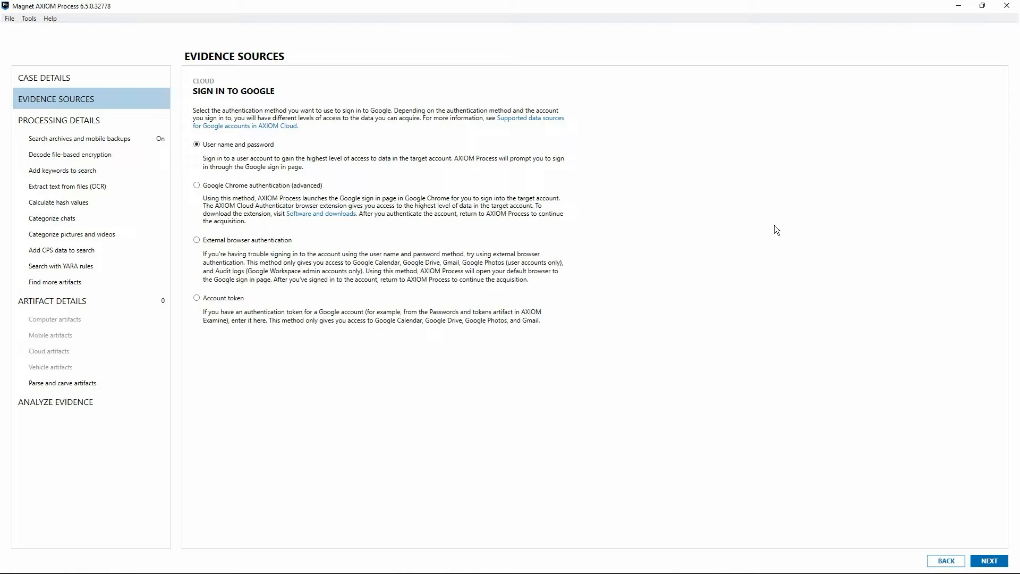
{"action": "key", "text": "alt+b"}
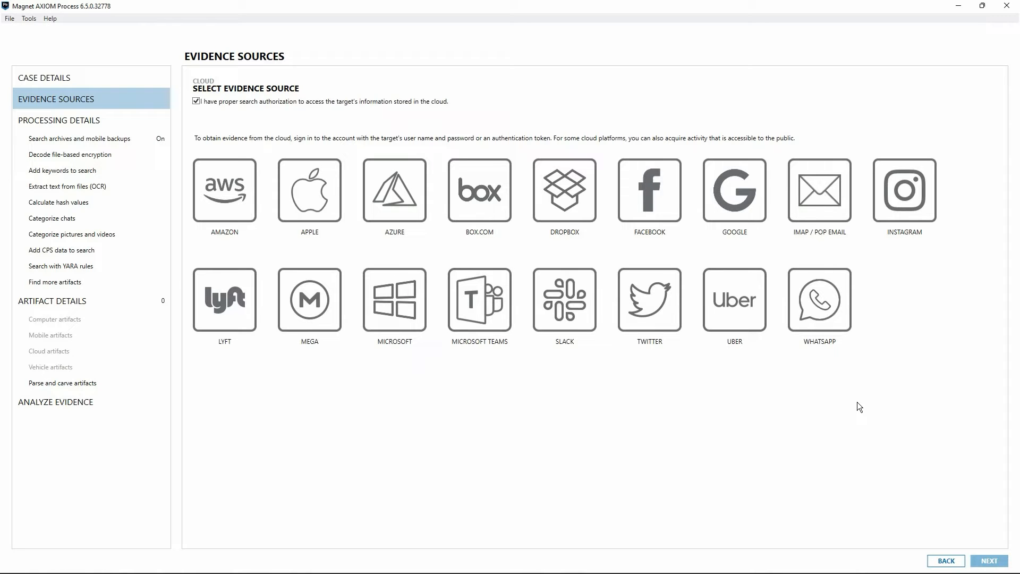
{"action": "left_click", "coordinate": [942, 563]}
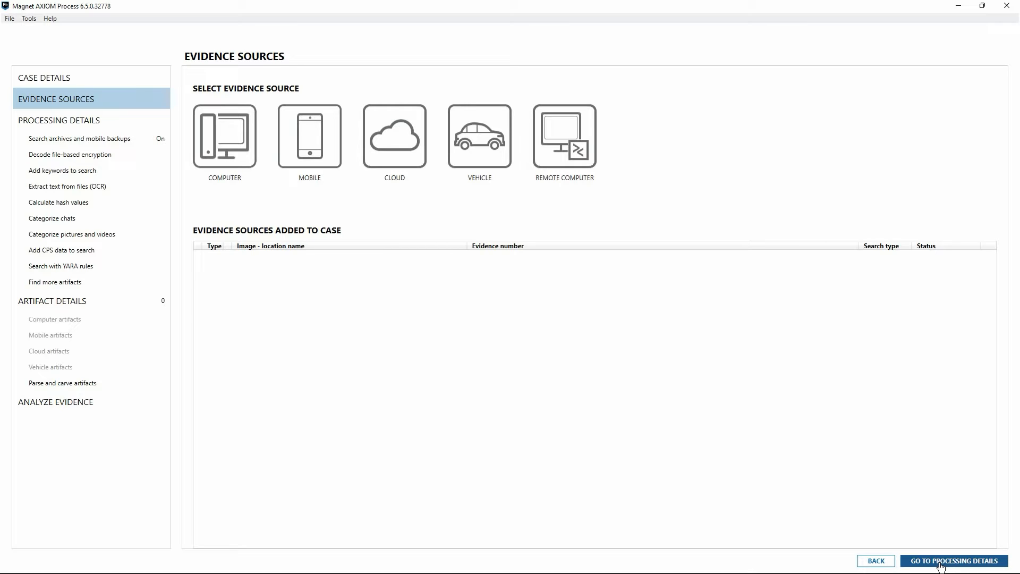
- Load Laptop1Final.E01 from the HP-Final folder under CTF Evidence as a Windows computer image
{"action": "left_click", "coordinate": [204, 142]}
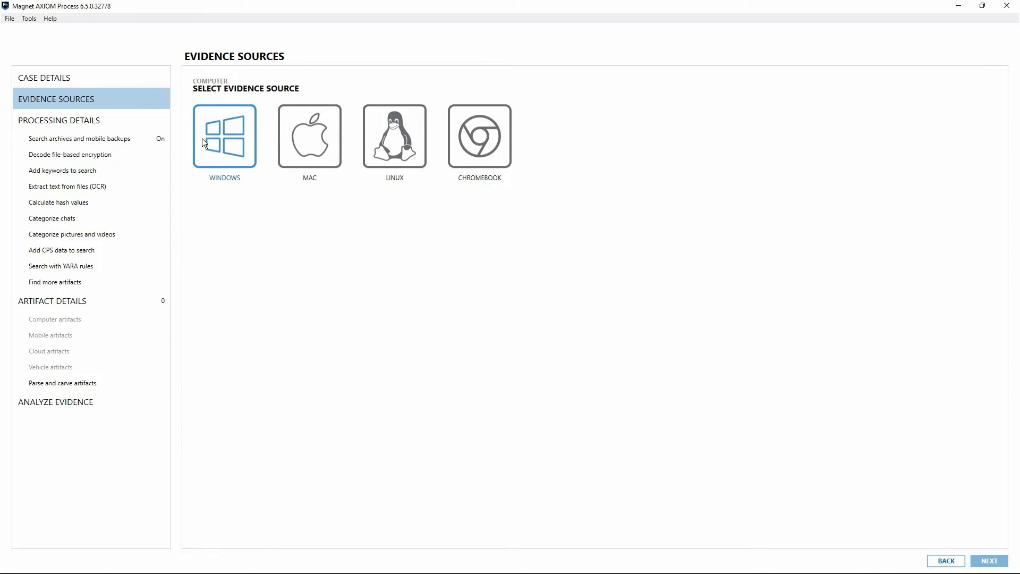
{"action": "left_click", "coordinate": [202, 141]}
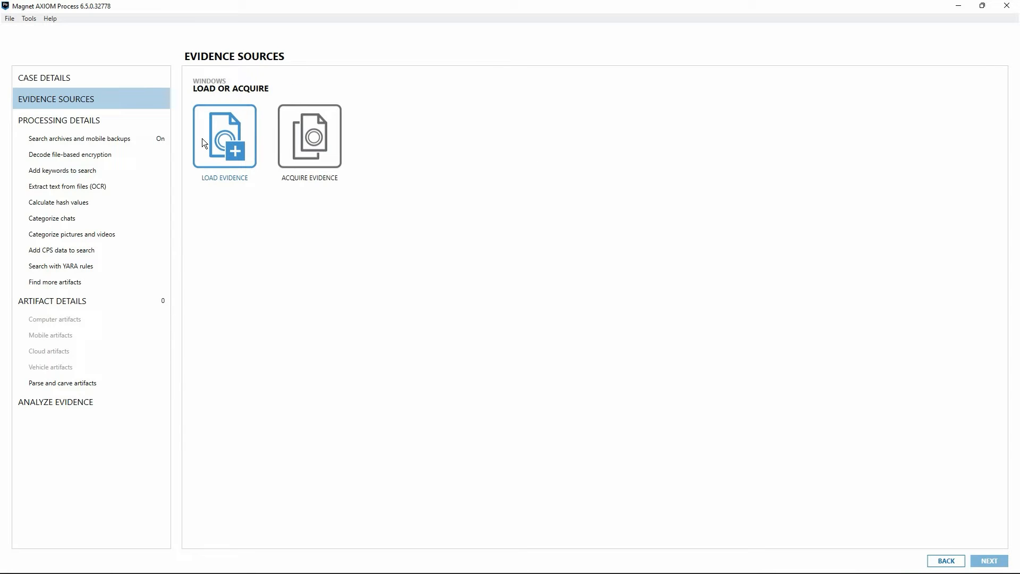
{"action": "left_click", "coordinate": [202, 138]}
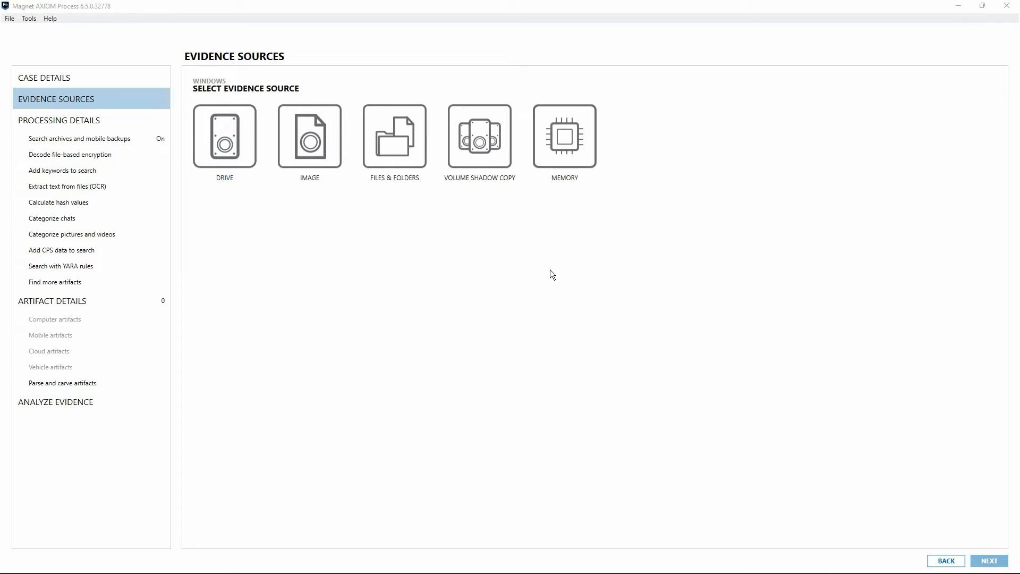
{"action": "left_click", "coordinate": [329, 134]}
{"action": "left_click", "coordinate": [192, 116]}
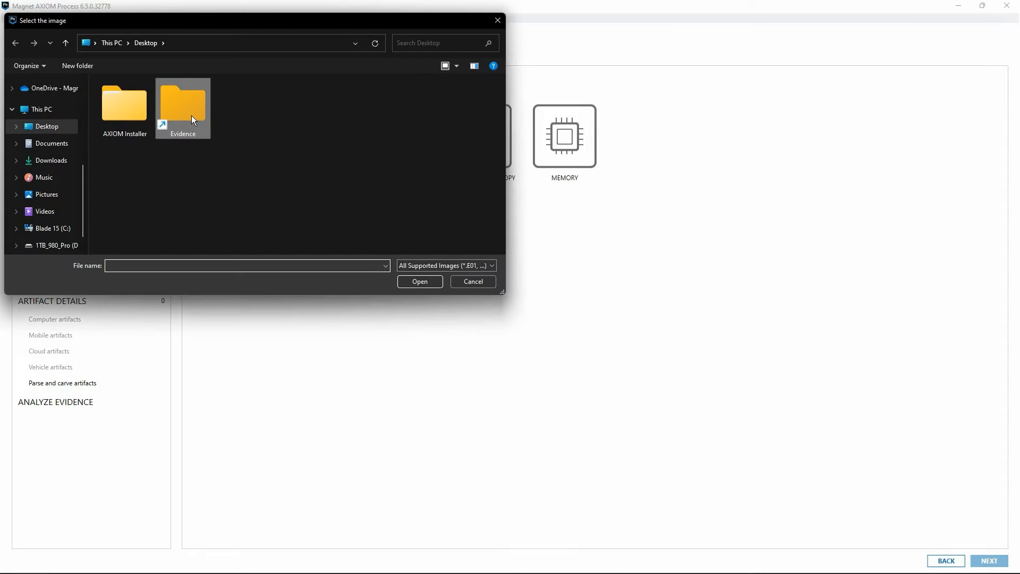
{"action": "double_click", "coordinate": [192, 116]}
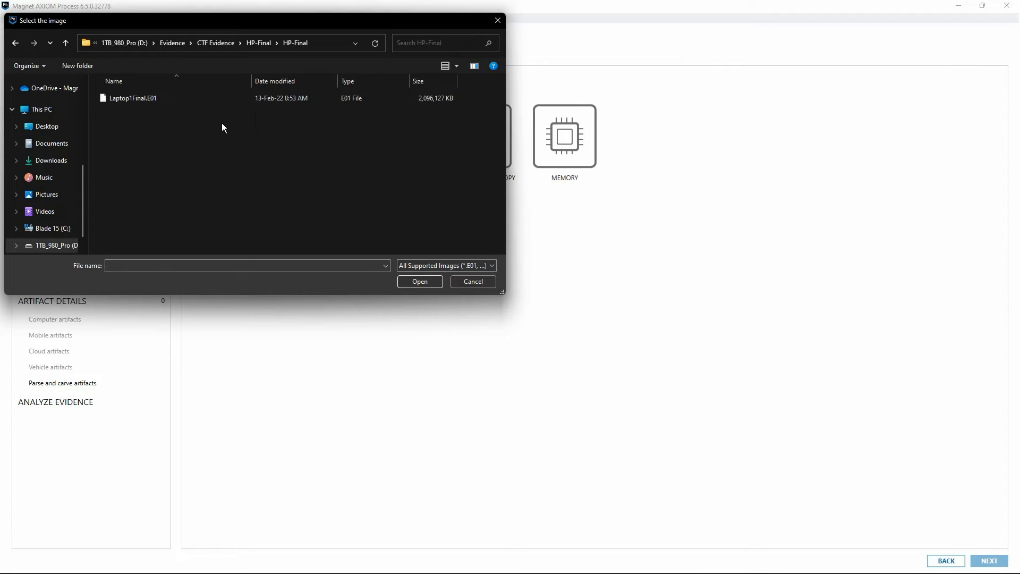
{"action": "left_click", "coordinate": [170, 99]}
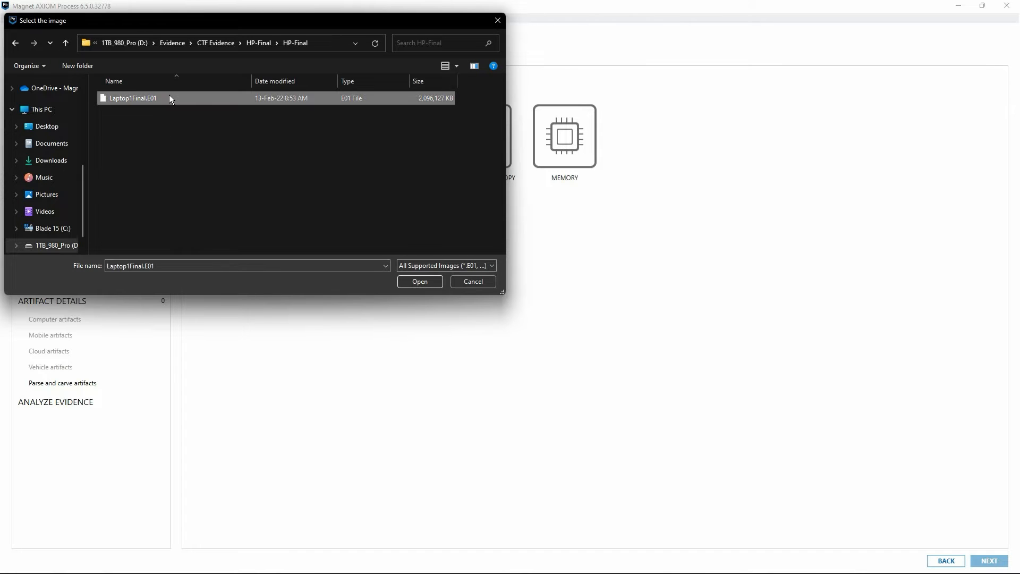
{"action": "left_click", "coordinate": [417, 281]}
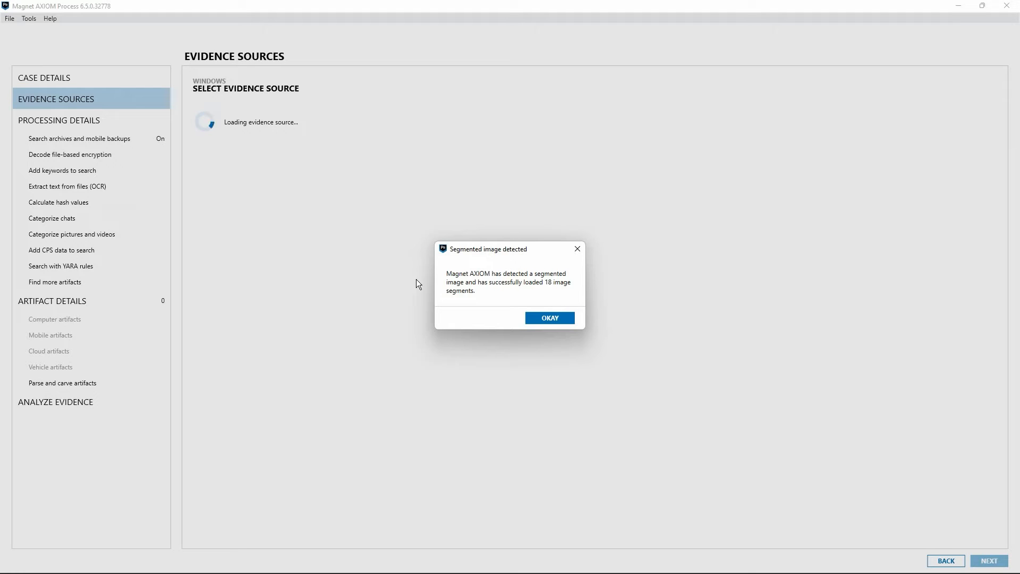
{"action": "left_click", "coordinate": [566, 321]}
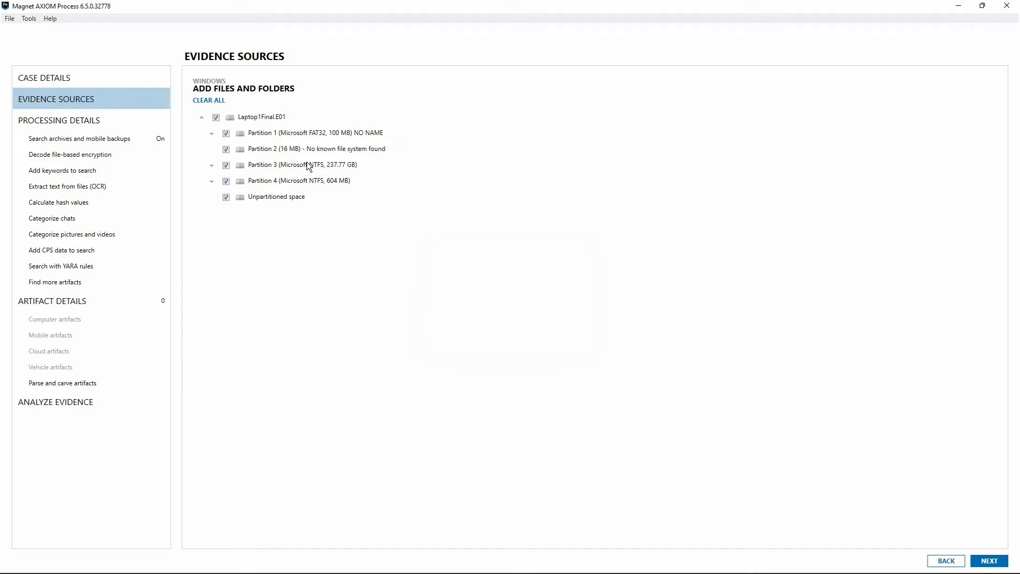
- Inspect the folders in Partition 3 of the laptop image and proceed to the search types with all partitions included
{"action": "left_click", "coordinate": [211, 164]}
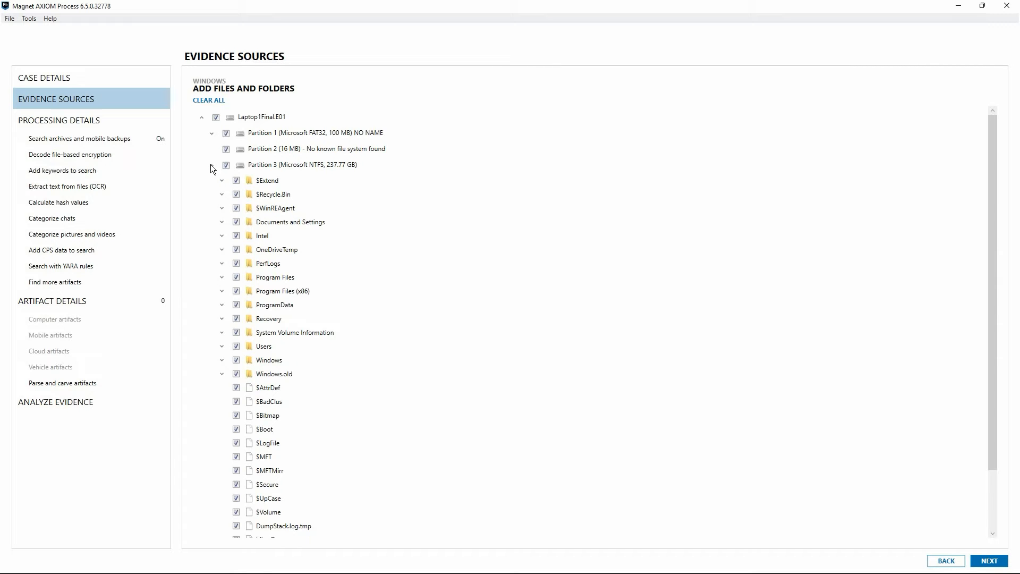
{"action": "left_click", "coordinate": [211, 165]}
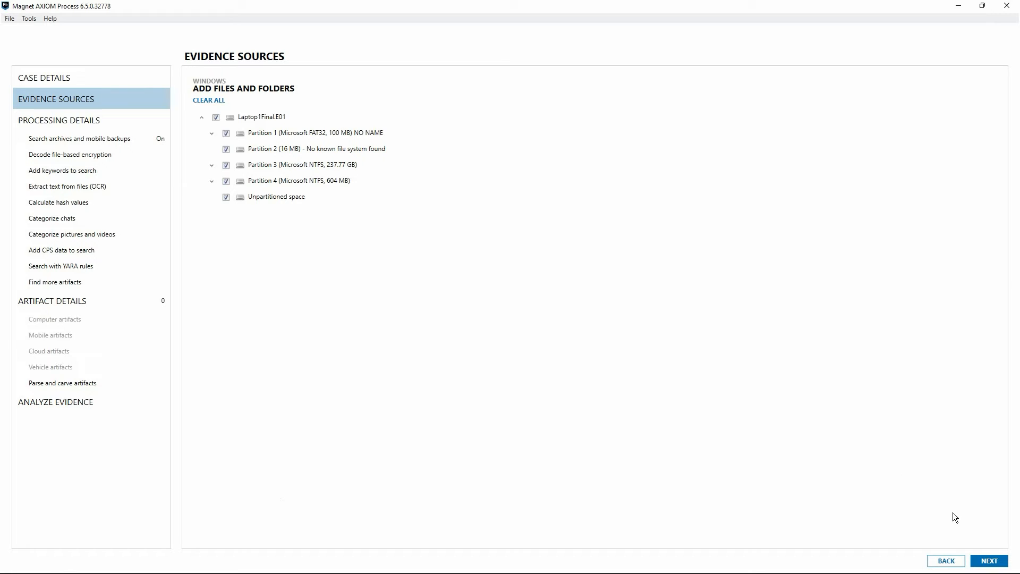
{"action": "left_click", "coordinate": [989, 561]}
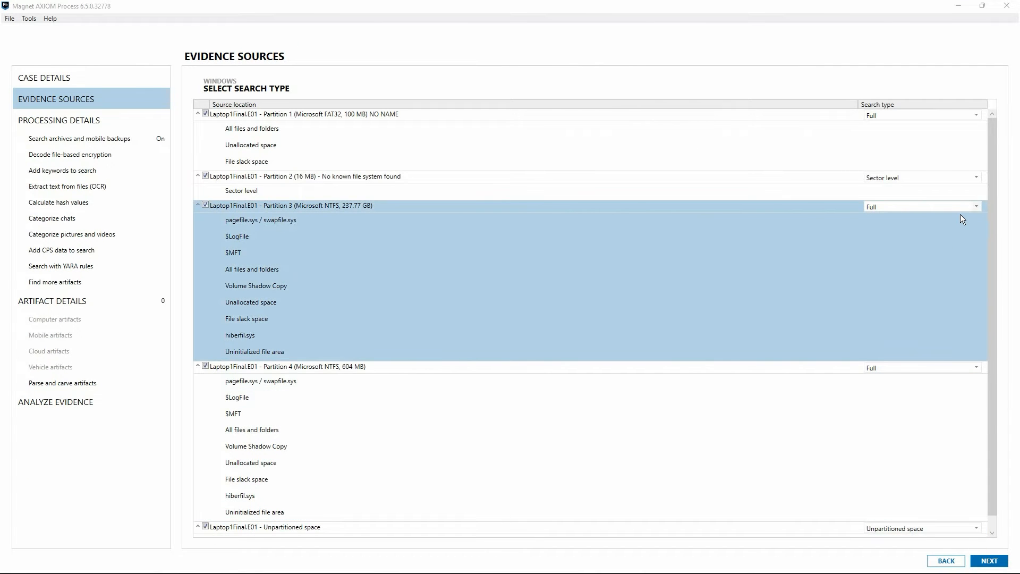
- Try the Quick, Custom and Sector level search types on Partition 3 of the laptop image
{"action": "left_click", "coordinate": [976, 204]}
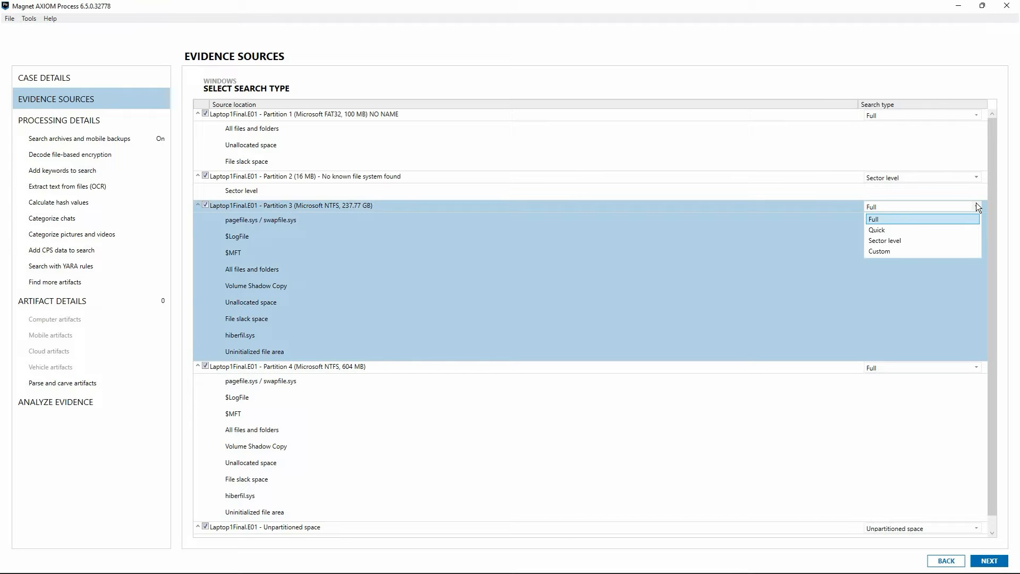
{"action": "left_click", "coordinate": [976, 233]}
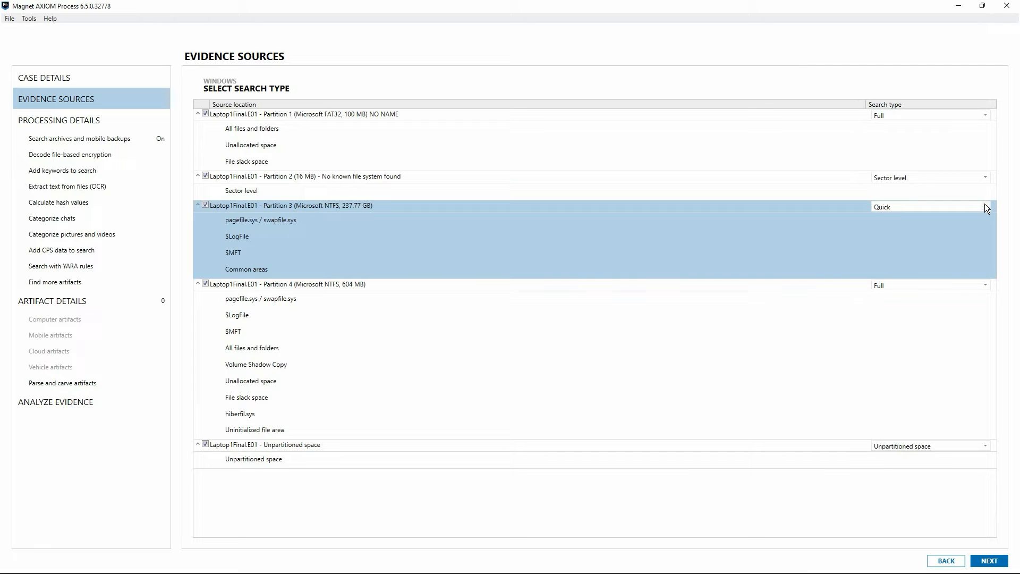
{"action": "left_click", "coordinate": [985, 205]}
{"action": "left_click", "coordinate": [932, 248]}
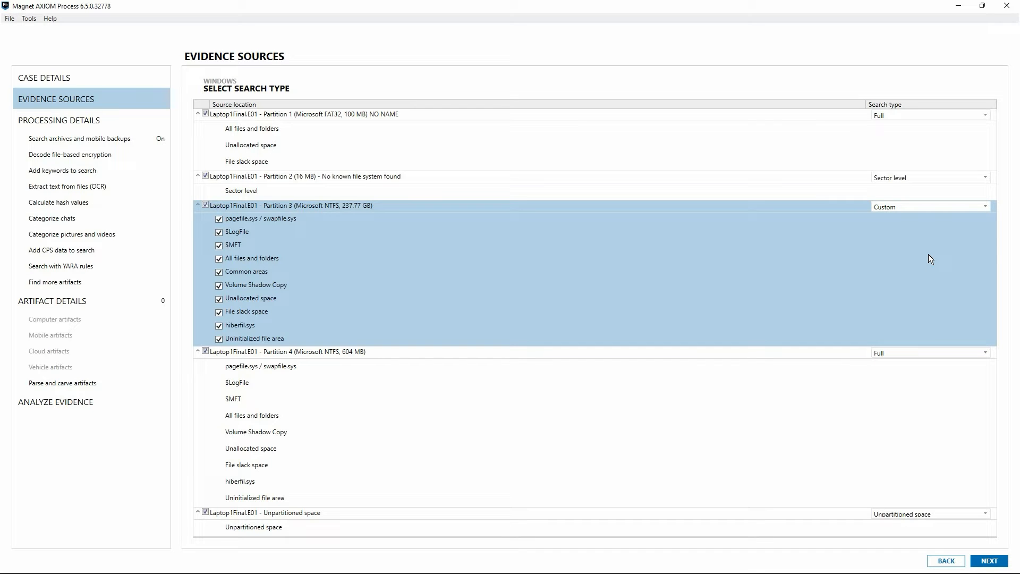
{"action": "left_click", "coordinate": [945, 207]}
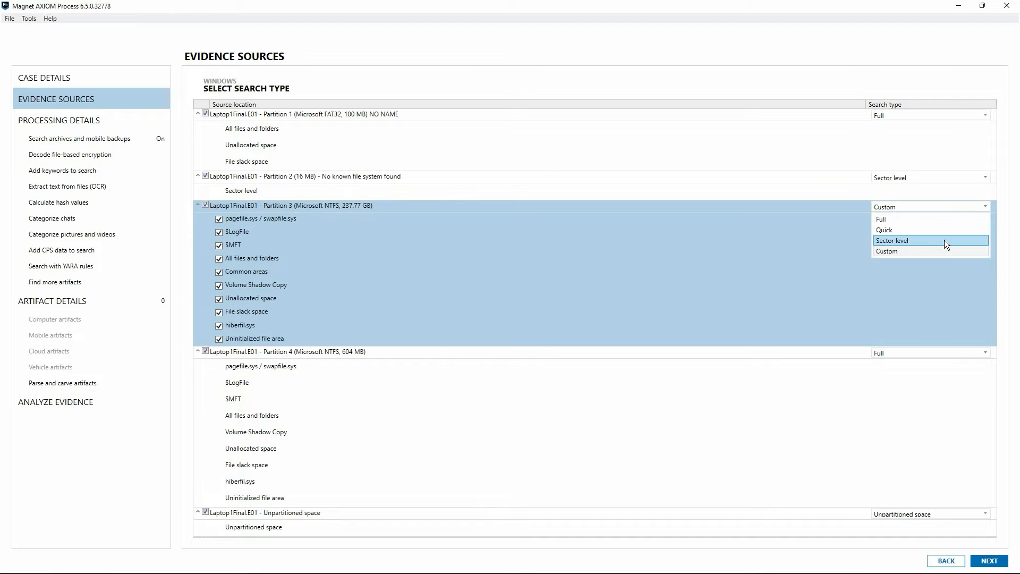
{"action": "left_click", "coordinate": [945, 240]}
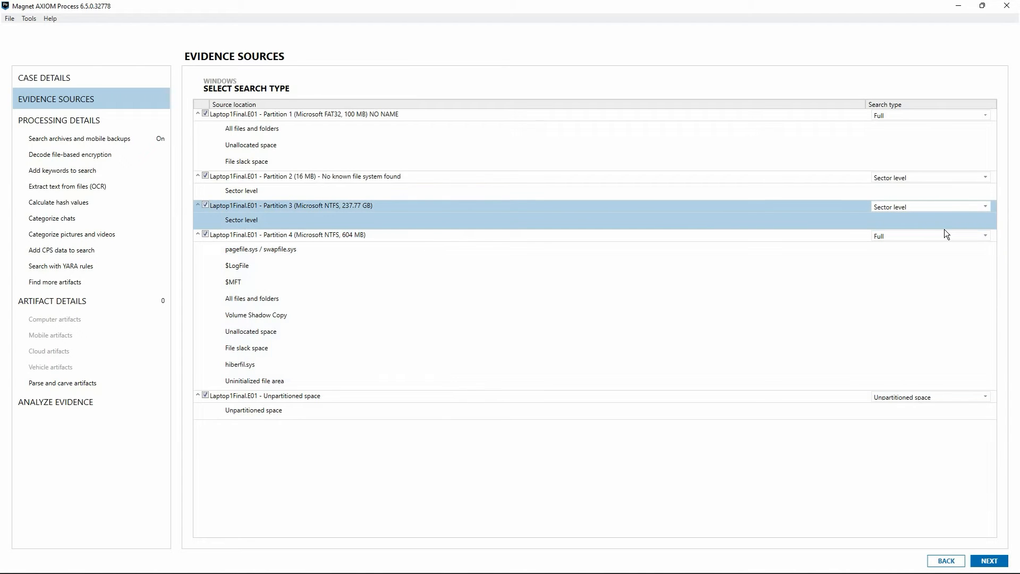
- Set Partition 3's search type to Full and add the laptop image's partitions to the case
{"action": "left_click", "coordinate": [943, 206]}
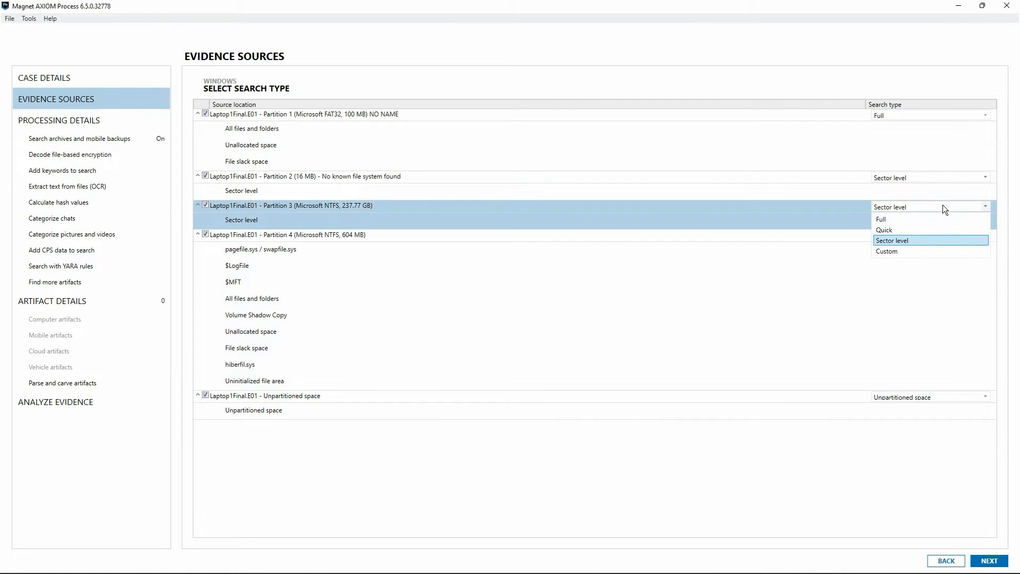
{"action": "left_click", "coordinate": [922, 217]}
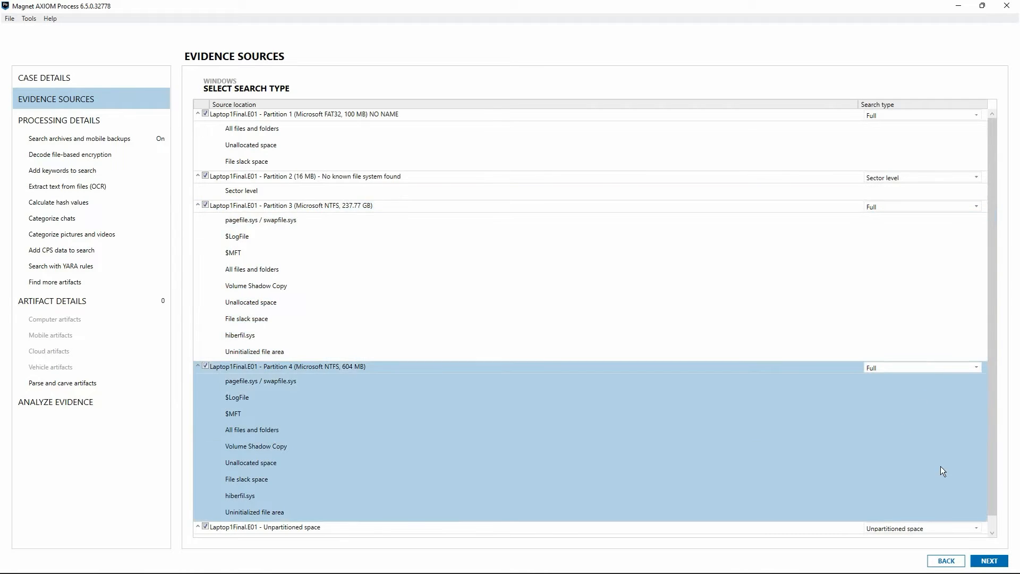
{"action": "left_click", "coordinate": [989, 561]}
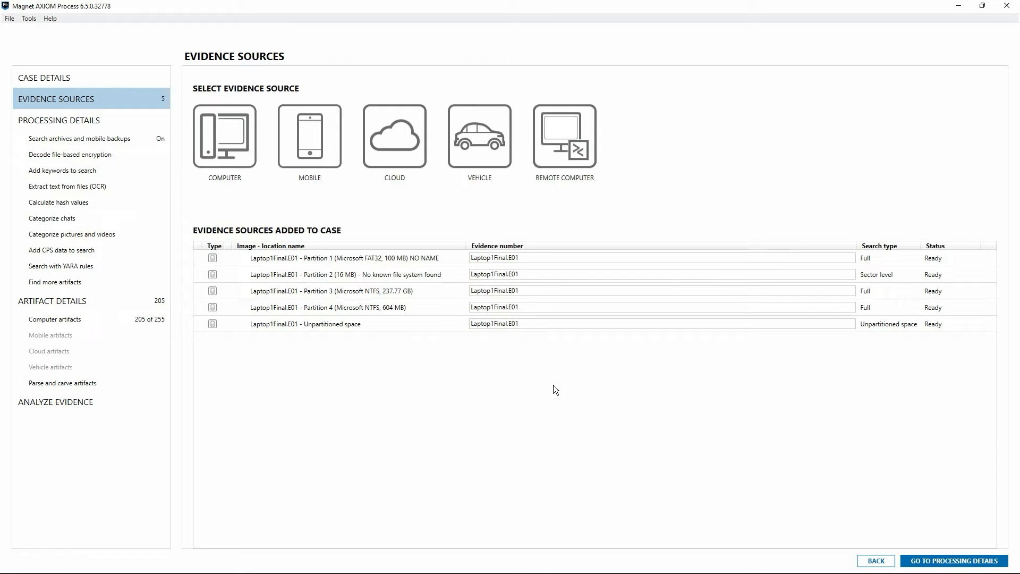
- Load the SanDisk Cruzer USB Device 7.48 GB Full Image.E01 as Windows evidence and add its partitions with the default search types
{"action": "left_click", "coordinate": [240, 157]}
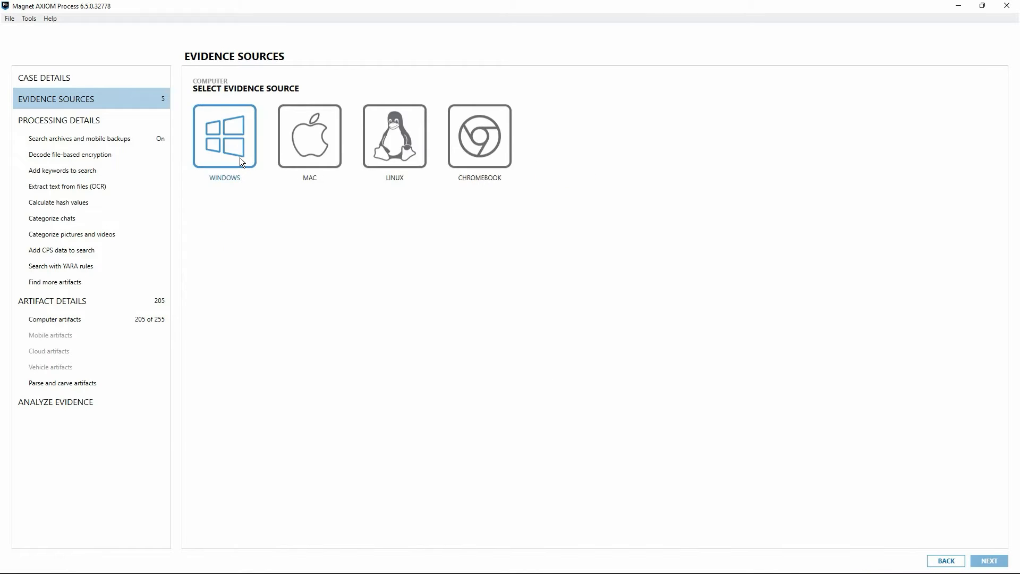
{"action": "left_click", "coordinate": [240, 158]}
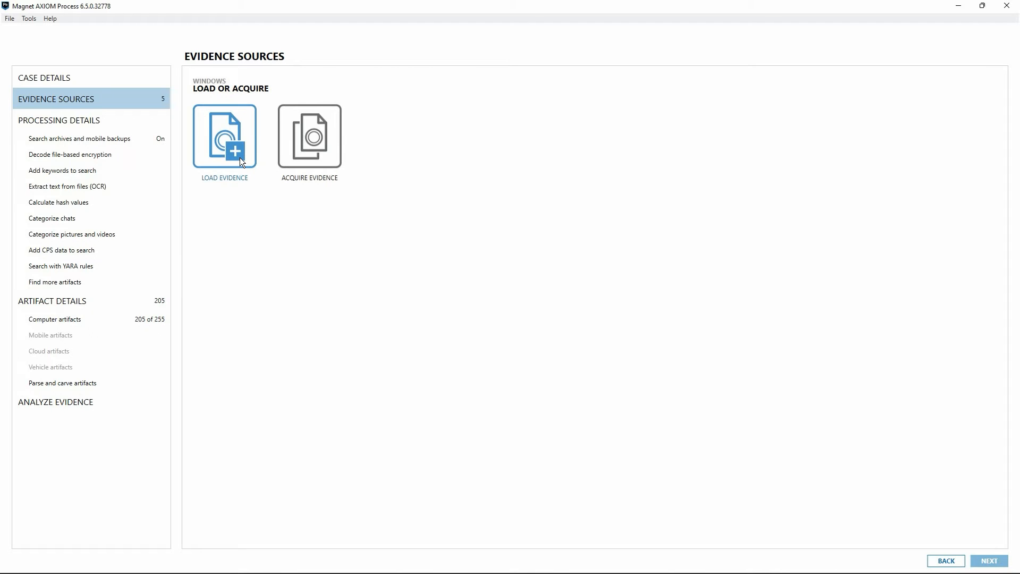
{"action": "left_click", "coordinate": [240, 158]}
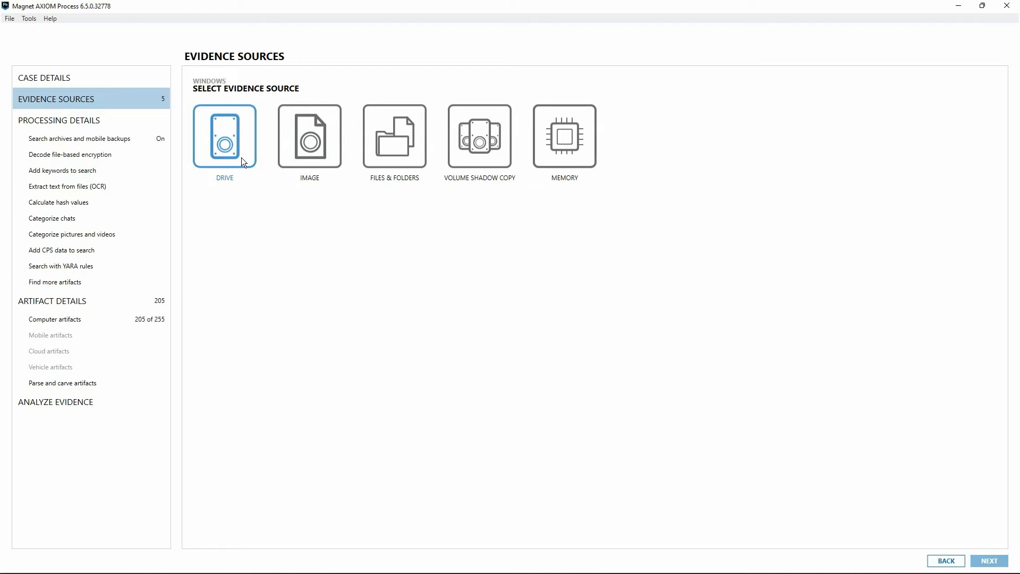
{"action": "left_click", "coordinate": [311, 144]}
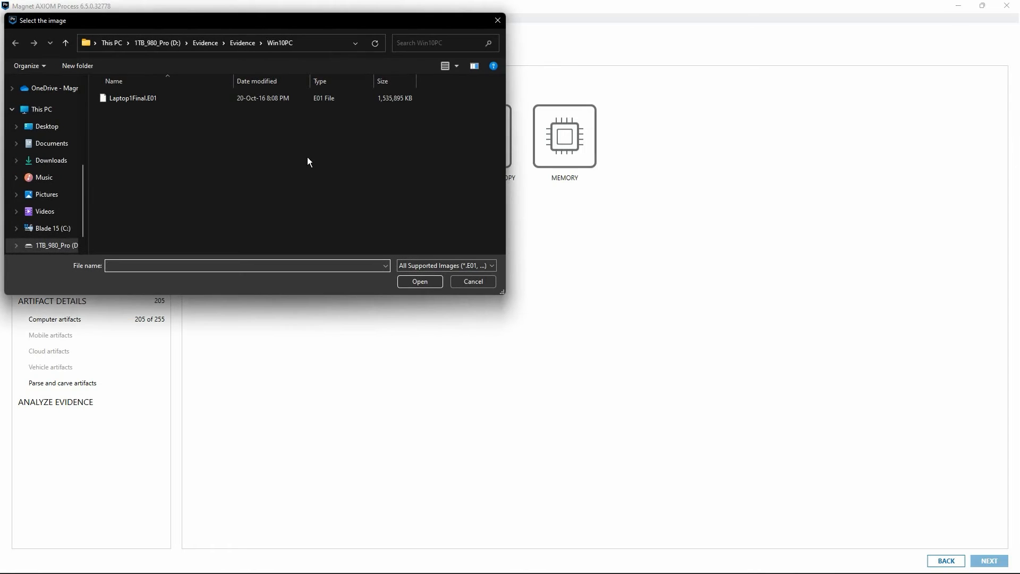
{"action": "left_click", "coordinate": [253, 43]}
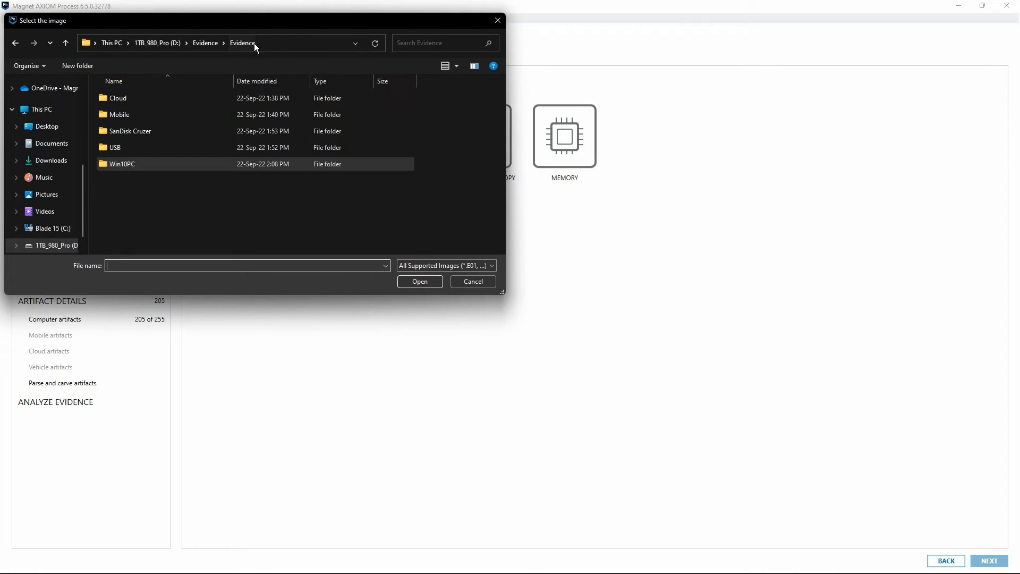
{"action": "left_click", "coordinate": [138, 134]}
{"action": "double_click", "coordinate": [139, 133]}
{"action": "left_click", "coordinate": [142, 101]}
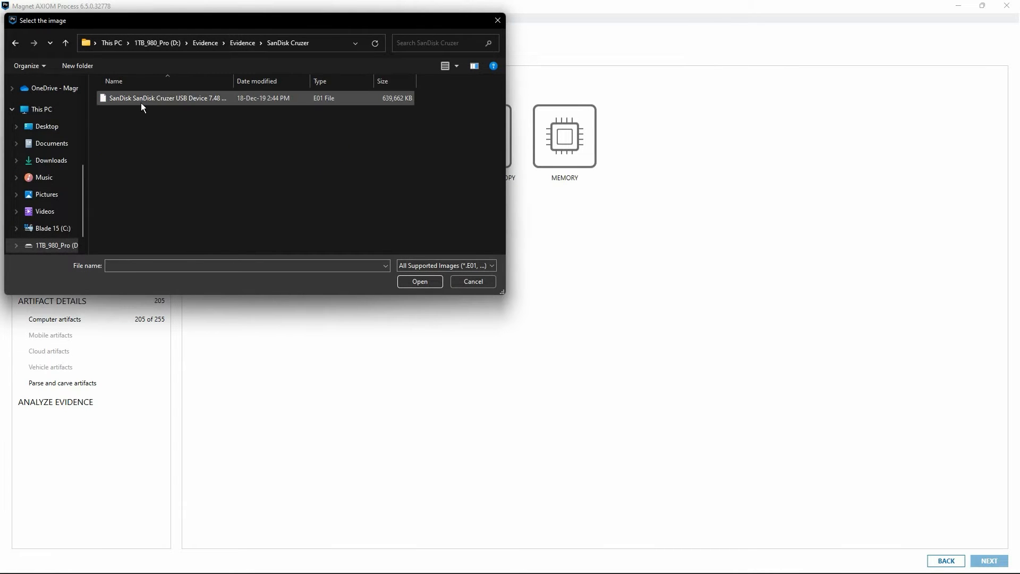
{"action": "left_click", "coordinate": [419, 283]}
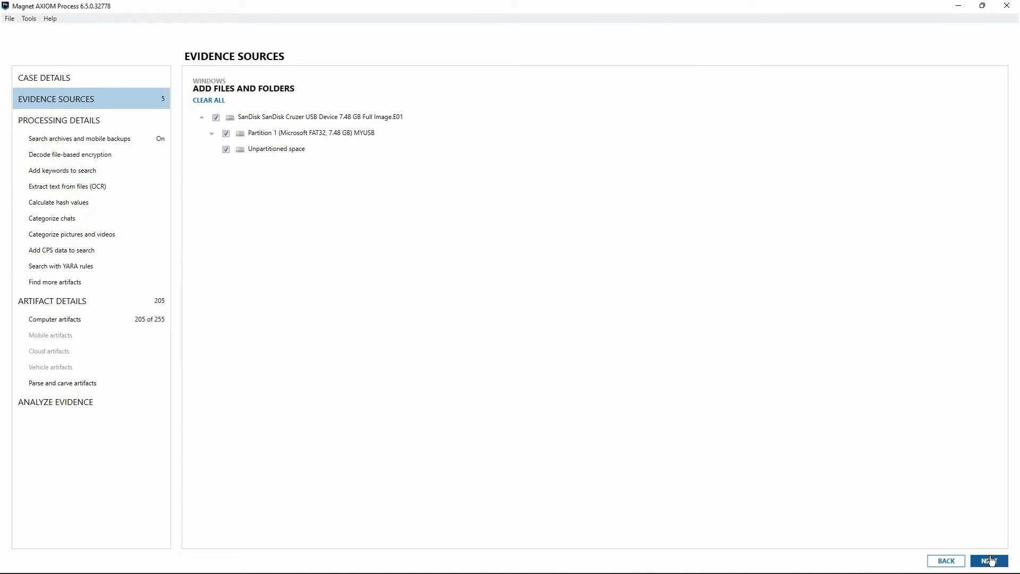
{"action": "left_click", "coordinate": [991, 561]}
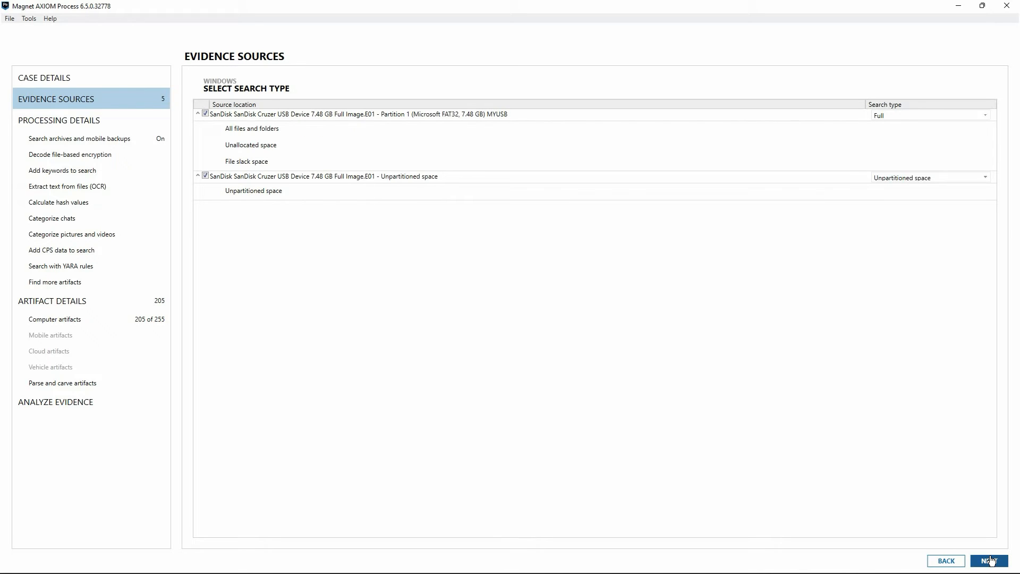
{"action": "left_click", "coordinate": [990, 561]}
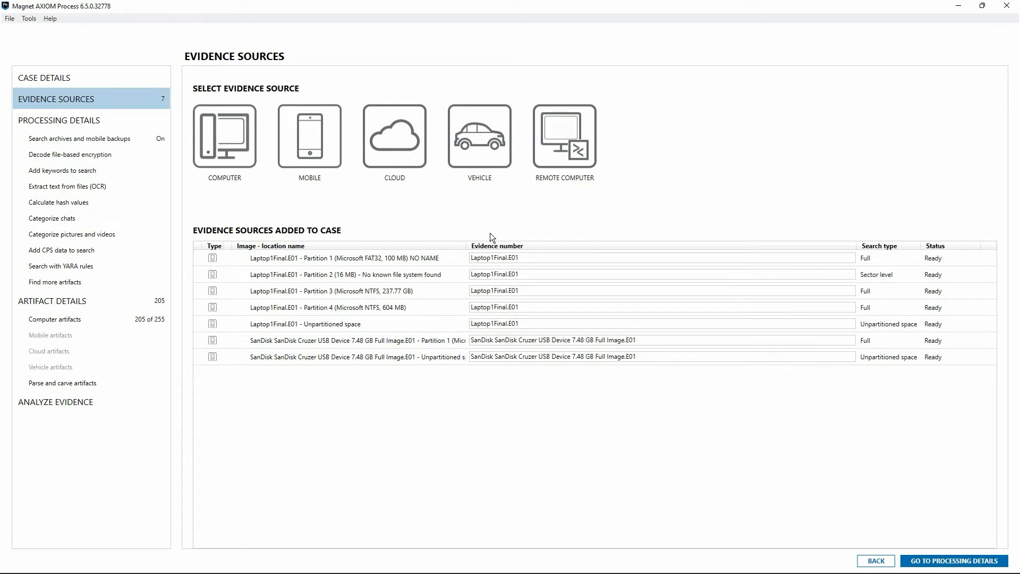
- Load Google Pixel 3a Logical Image - Data.tar from the Mobile evidence folder as an Android image and add it to the case
{"action": "left_click", "coordinate": [321, 164]}
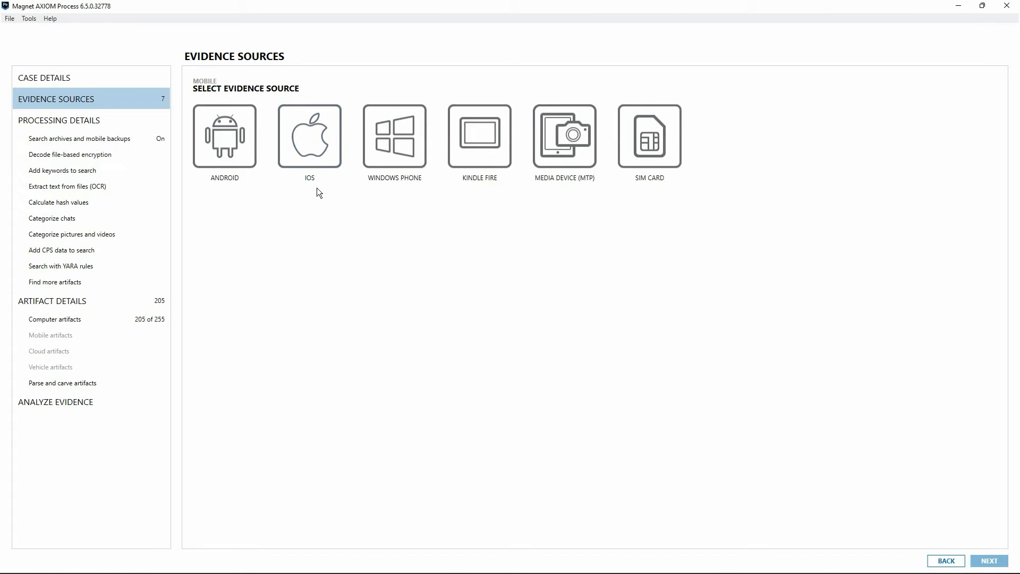
{"action": "left_click", "coordinate": [231, 145]}
{"action": "left_click", "coordinate": [231, 145]}
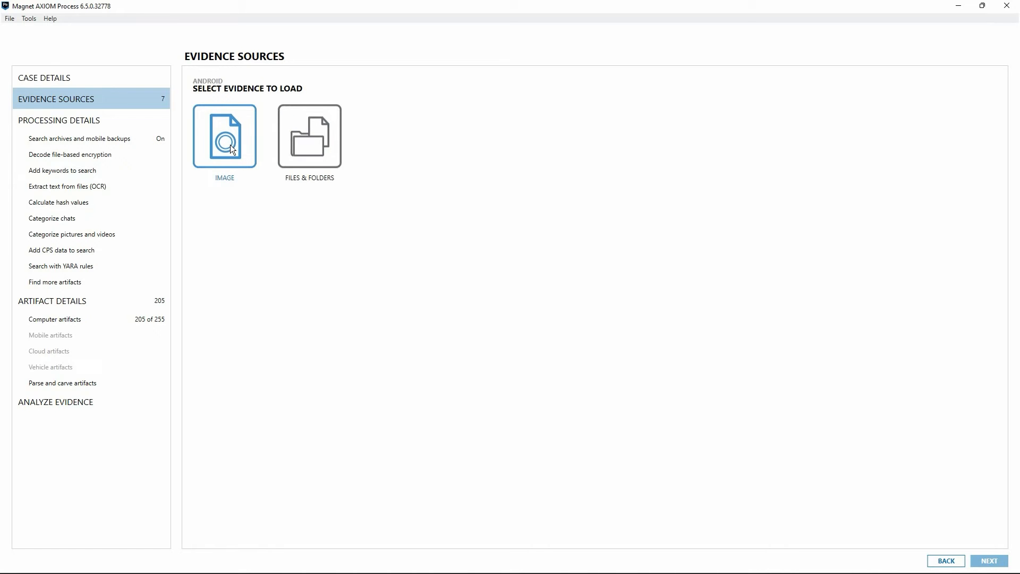
{"action": "left_click", "coordinate": [231, 144]}
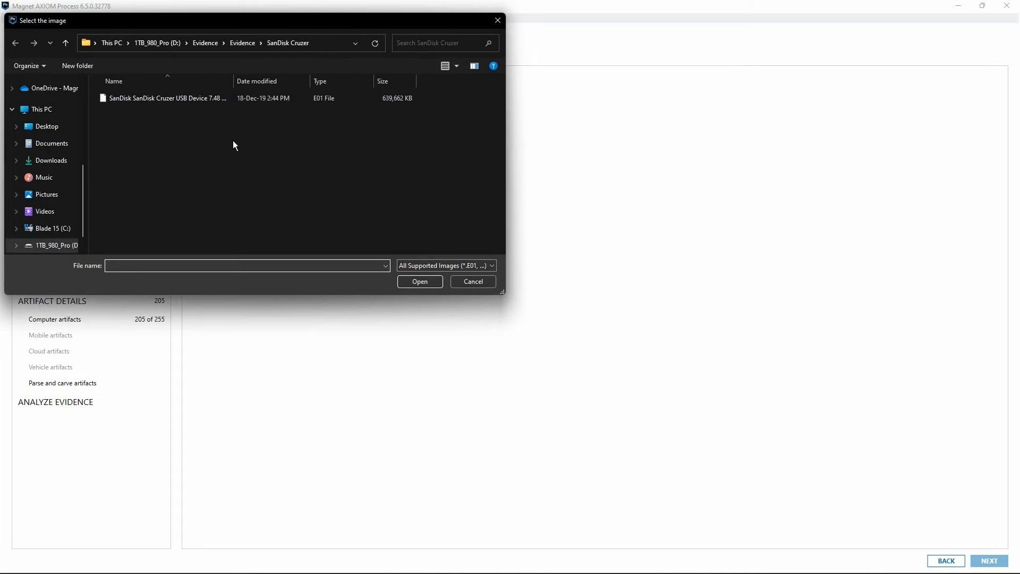
{"action": "left_click", "coordinate": [245, 42]}
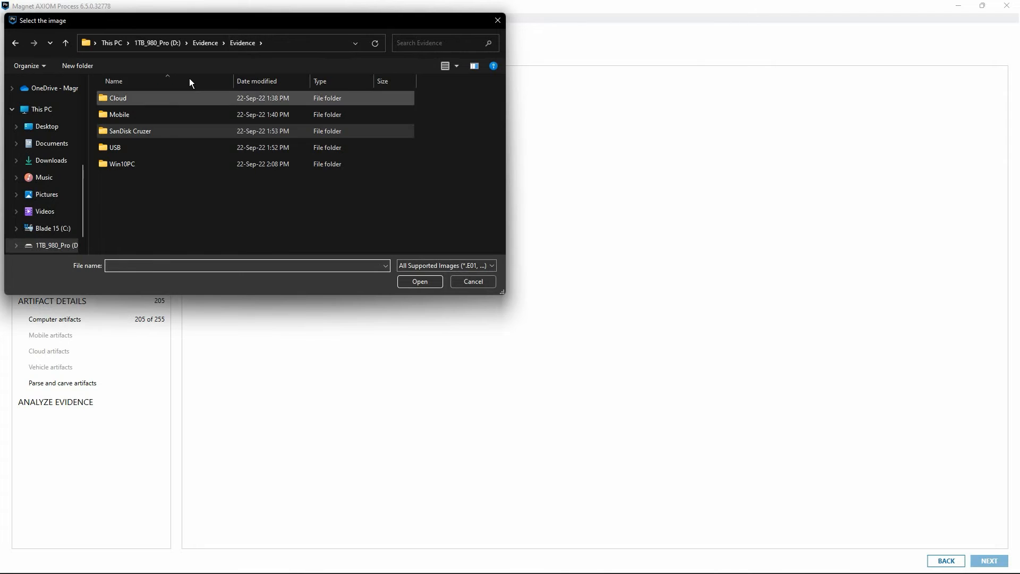
{"action": "double_click", "coordinate": [166, 113]}
{"action": "double_click", "coordinate": [171, 98]}
{"action": "left_click", "coordinate": [171, 97]}
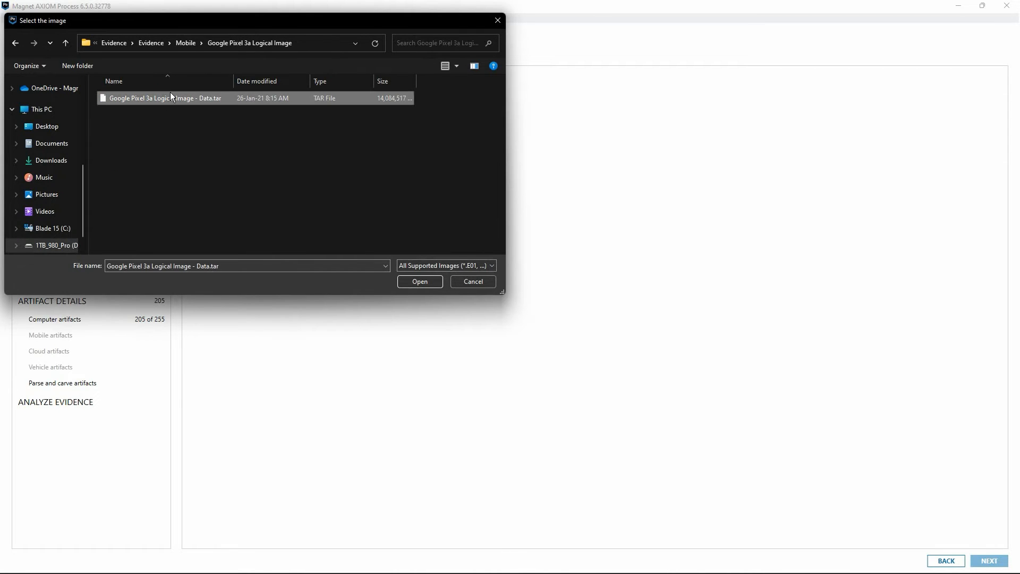
{"action": "left_click", "coordinate": [420, 281]}
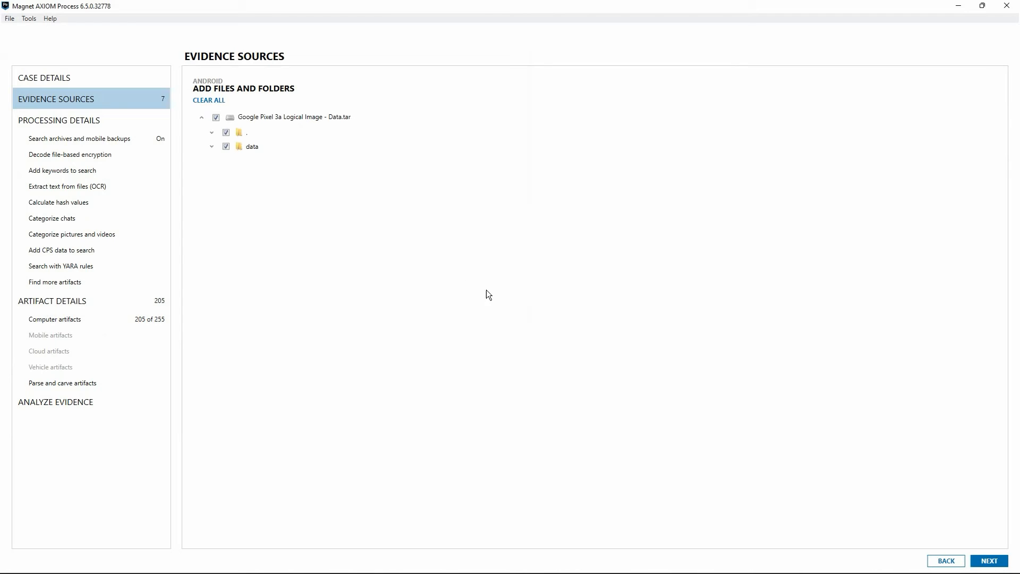
{"action": "left_click", "coordinate": [990, 561]}
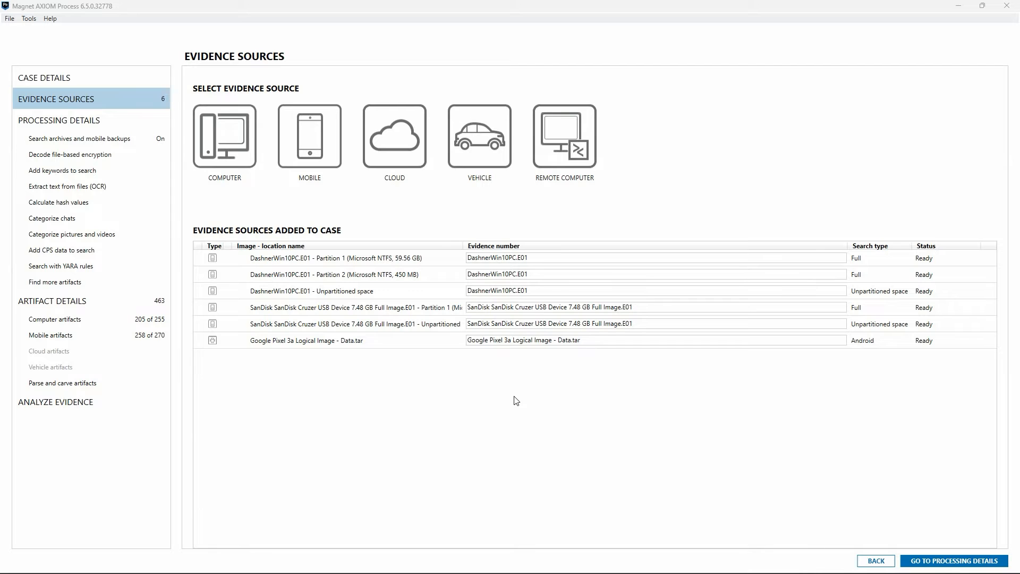
- Review the archive and mobile backup search options and enable Dell Credant / Dell Data Protection Encryption decoding, checking its selectable evidence sources
{"action": "left_click", "coordinate": [954, 561]}
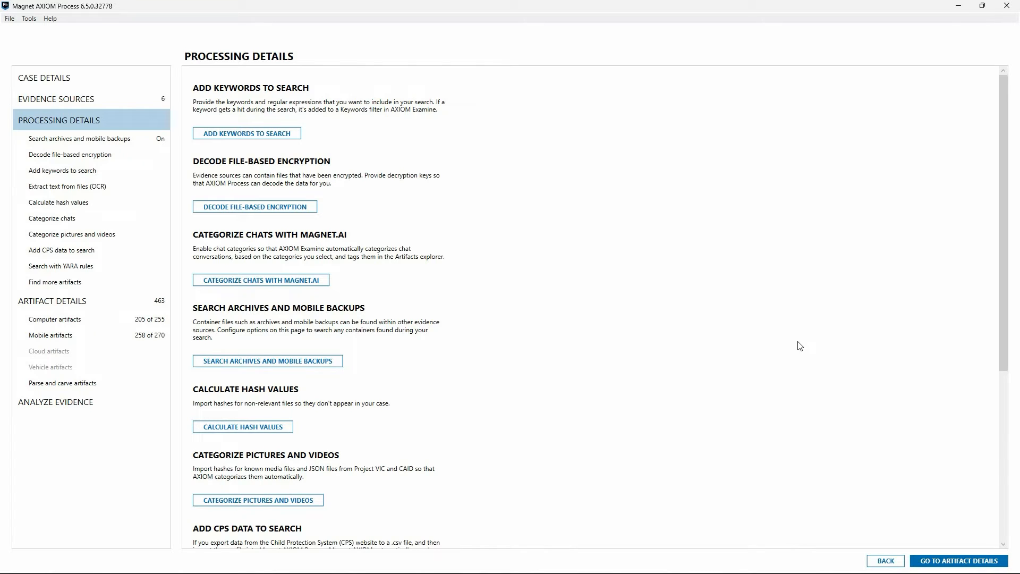
{"action": "left_click", "coordinate": [108, 143]}
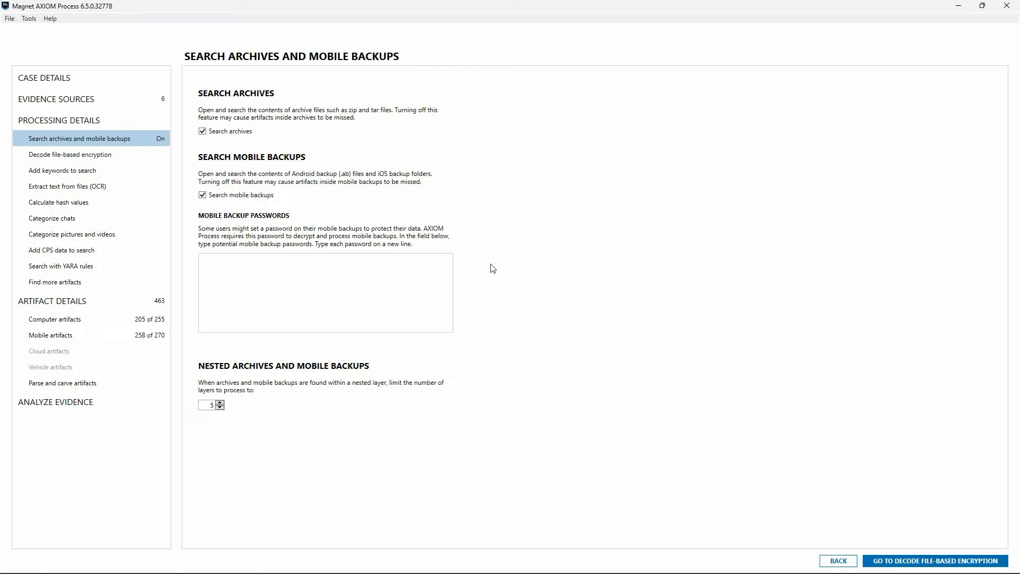
{"action": "left_click", "coordinate": [157, 154]}
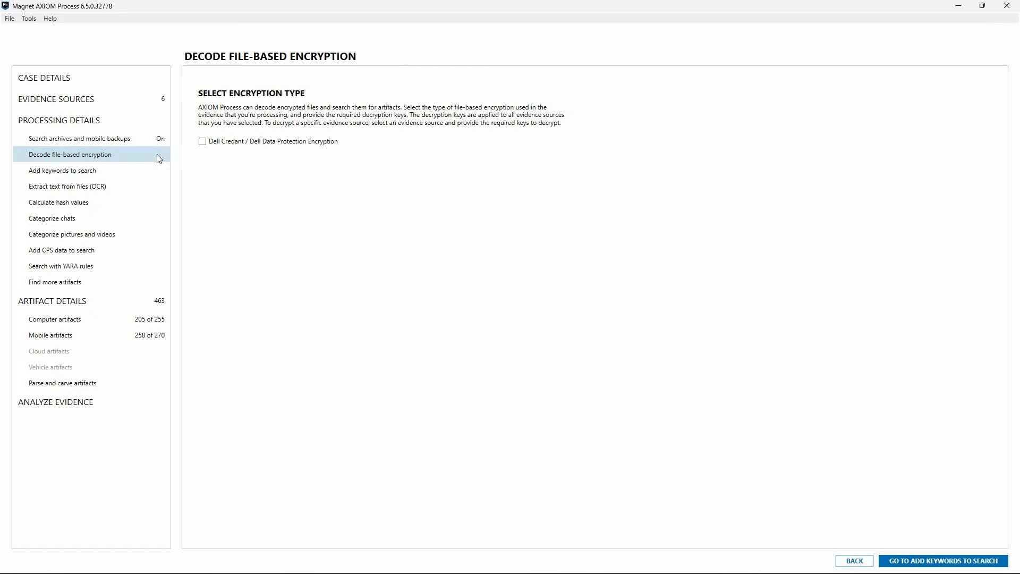
{"action": "left_click", "coordinate": [203, 141]}
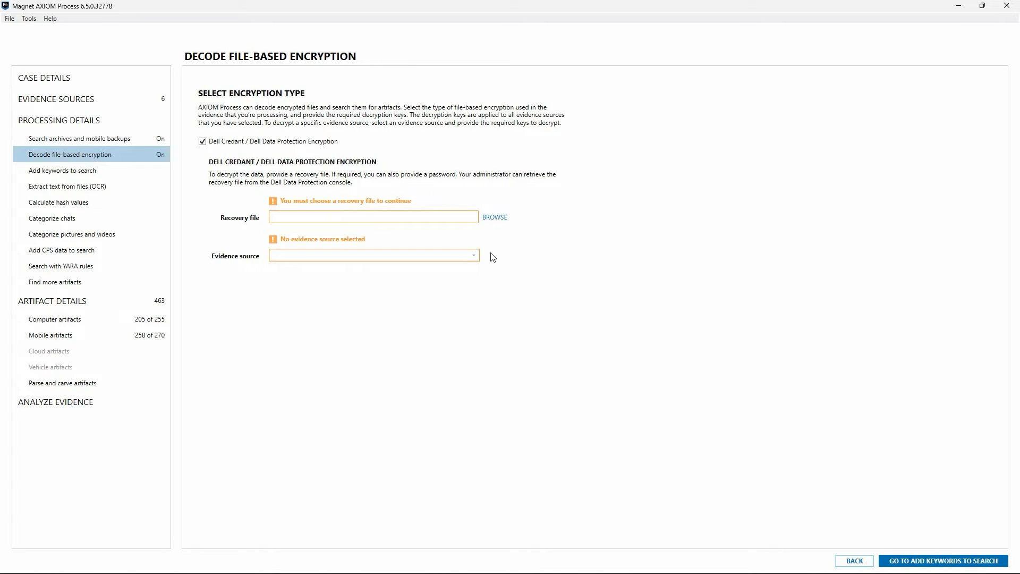
{"action": "left_click", "coordinate": [476, 257]}
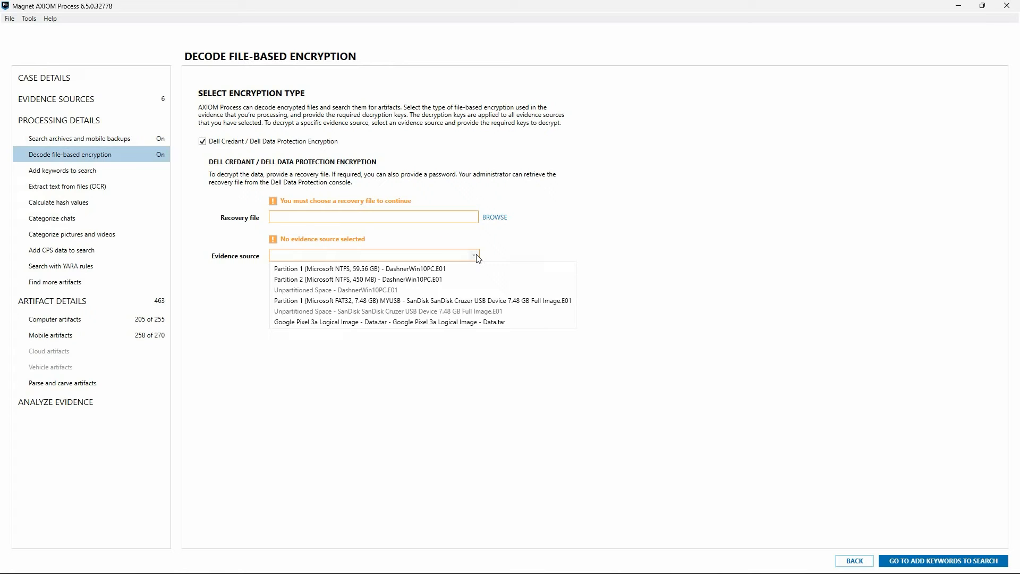
{"action": "left_click", "coordinate": [534, 245]}
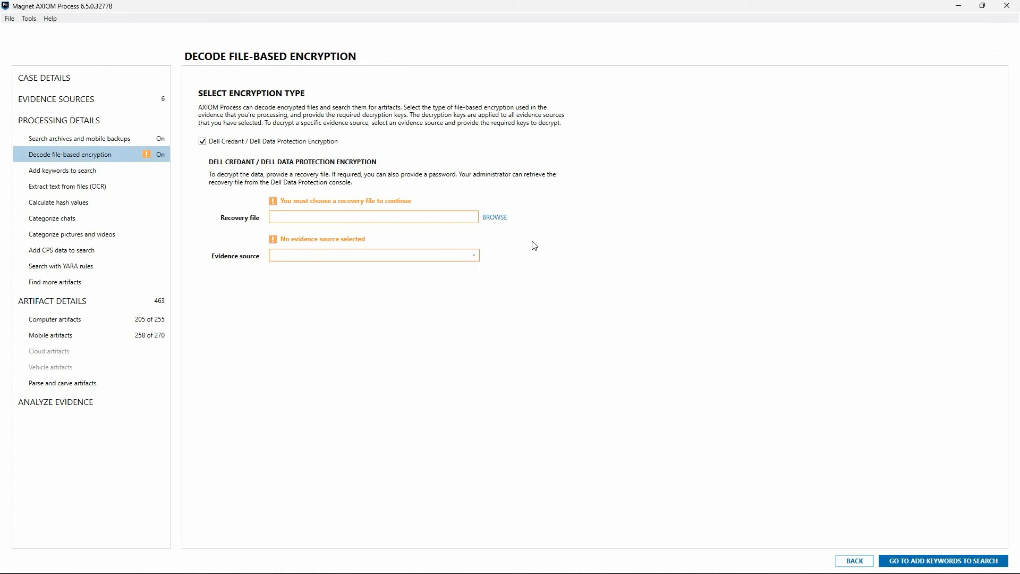
- Import Keyword List.txt from the Keyword Lists folder as a keyword list for the search
{"action": "left_click", "coordinate": [51, 174]}
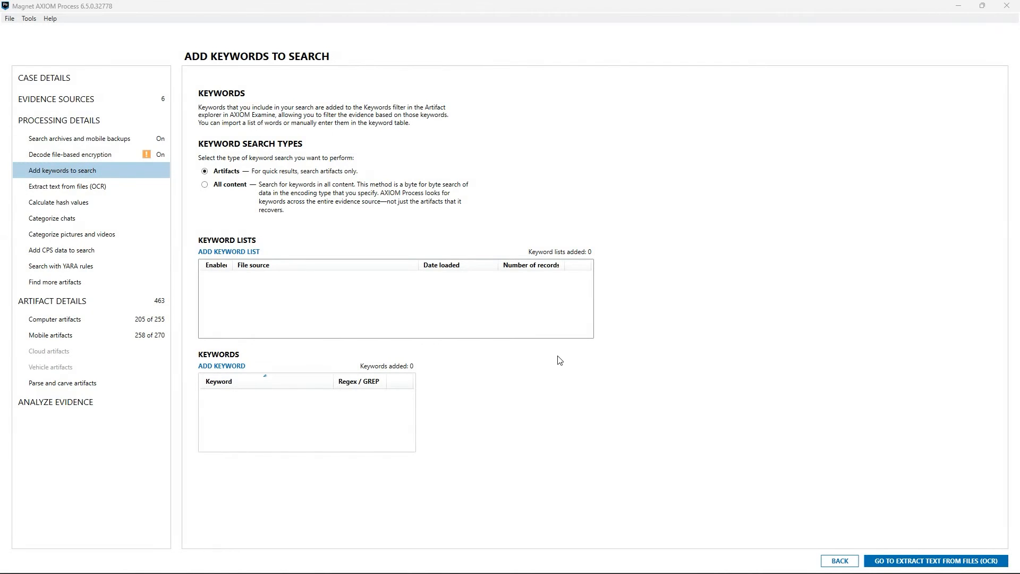
{"action": "left_click", "coordinate": [219, 253]}
{"action": "left_click", "coordinate": [155, 98]}
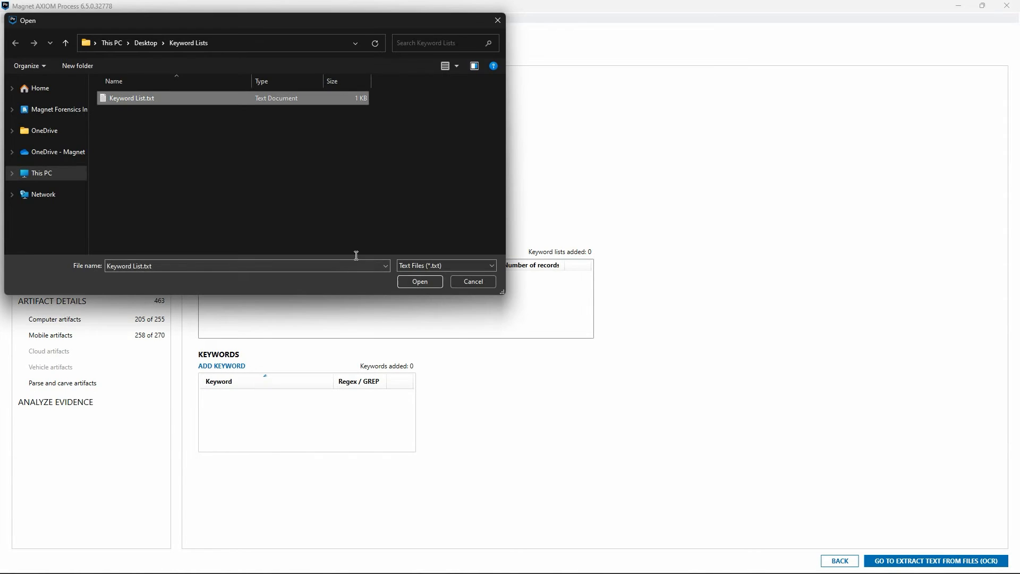
{"action": "left_click", "coordinate": [411, 283]}
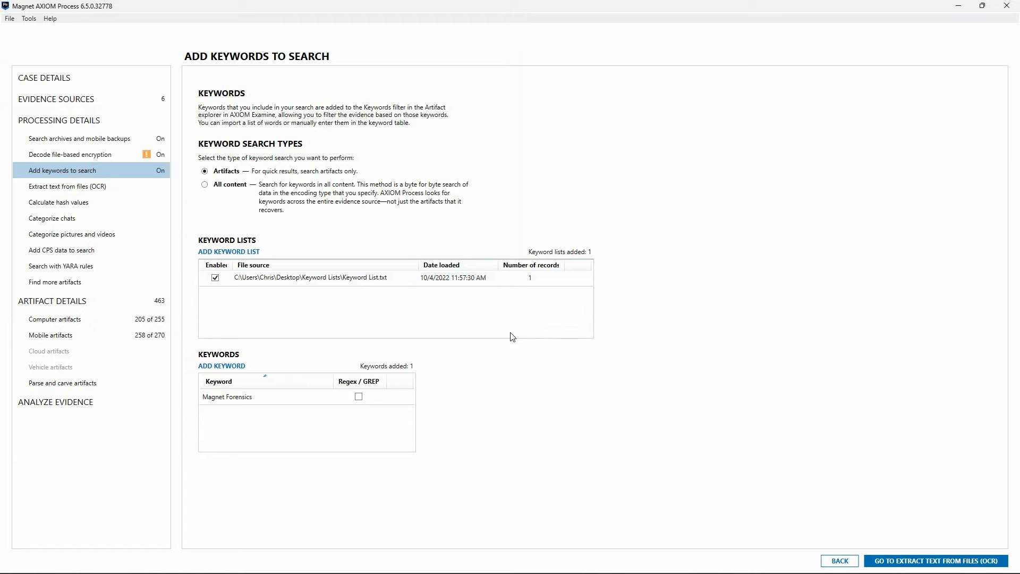
- Add magnet and forensics as individual search keywords
{"action": "left_click", "coordinate": [222, 366]}
{"action": "type", "text": "magnet"}
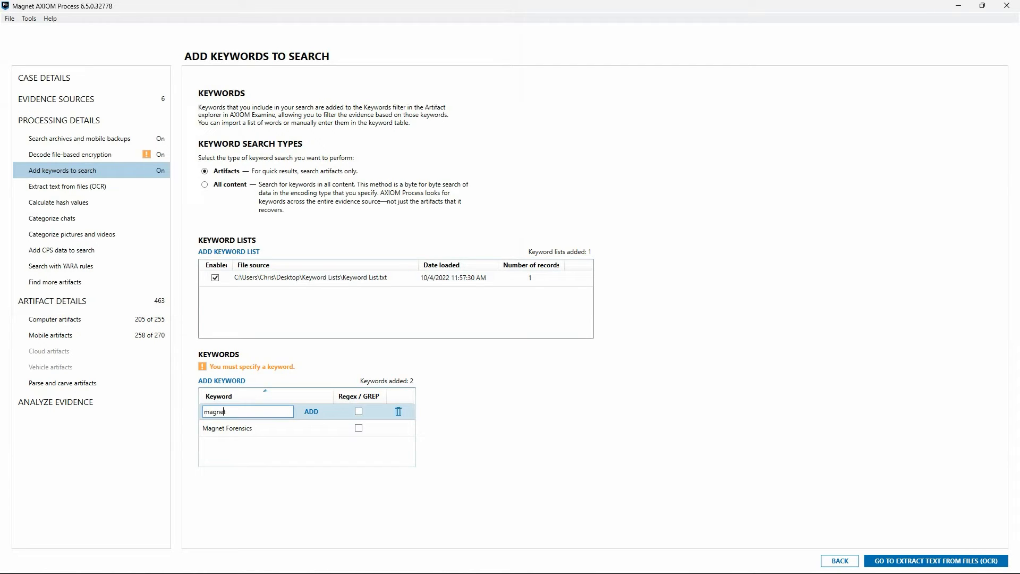
{"action": "left_click", "coordinate": [309, 413]}
{"action": "left_click", "coordinate": [232, 381]}
{"action": "type", "text": "forensics"}
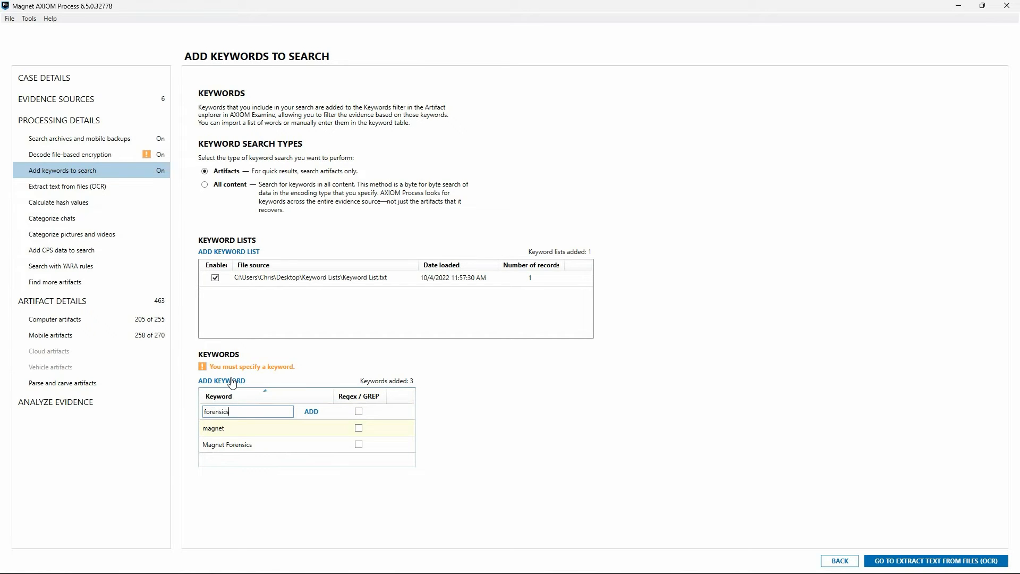
{"action": "left_click", "coordinate": [303, 412]}
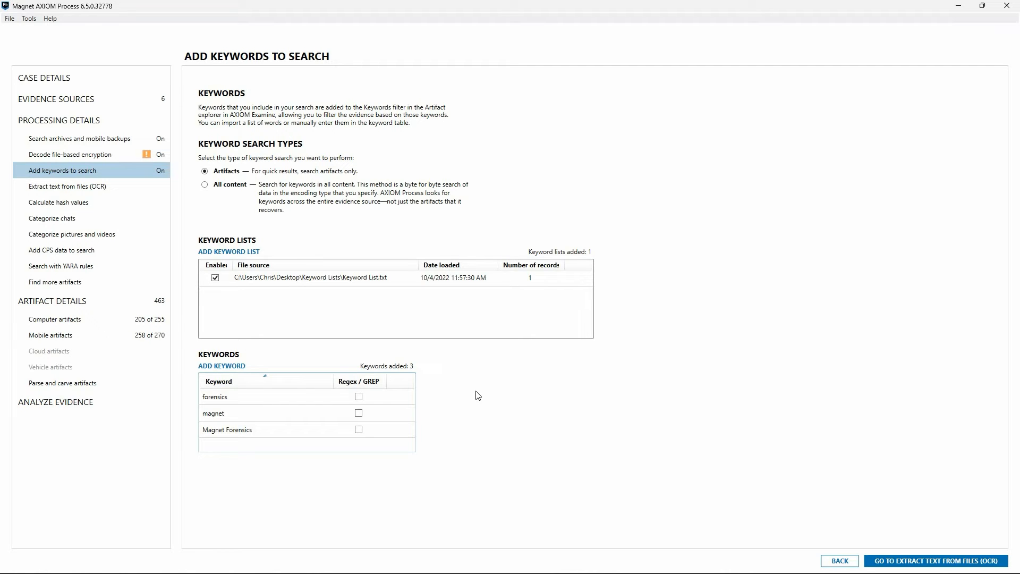
- Switch the keyword search type to All content, viewing the Magnet Forensics keyword's encoding choices before moving on to the OCR settings
{"action": "left_click", "coordinate": [236, 187]}
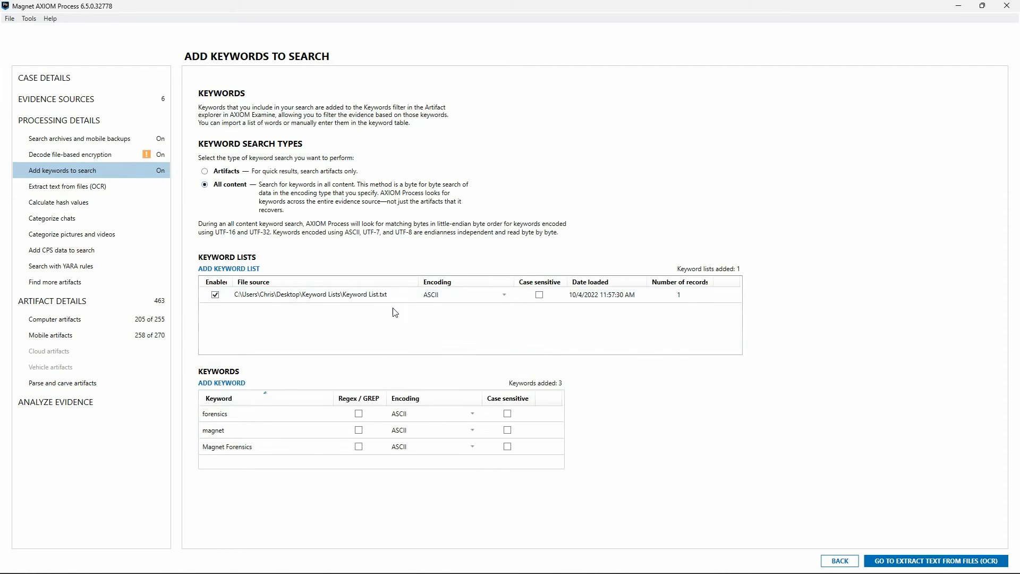
{"action": "left_click", "coordinate": [473, 448]}
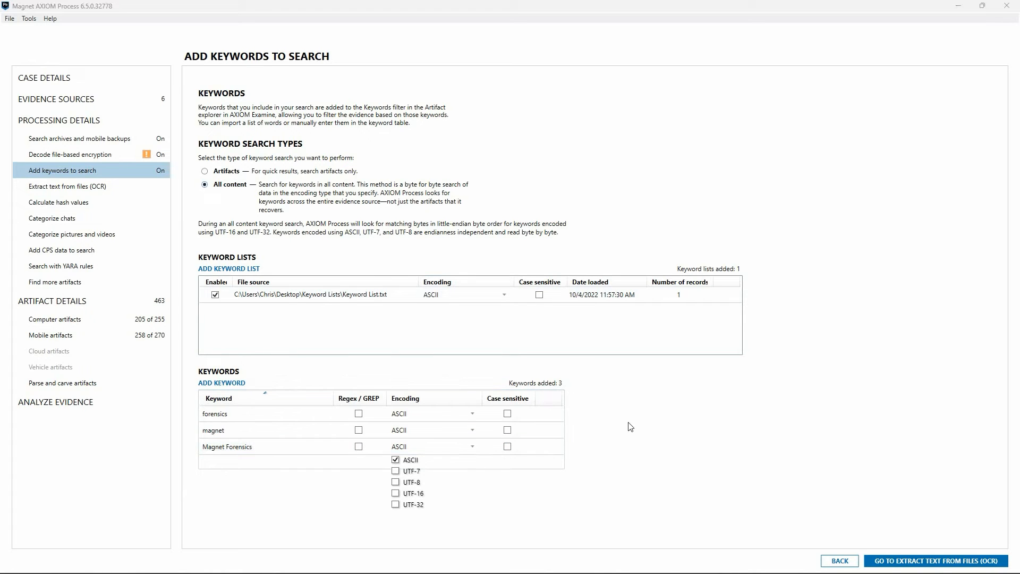
{"action": "left_click", "coordinate": [72, 189]}
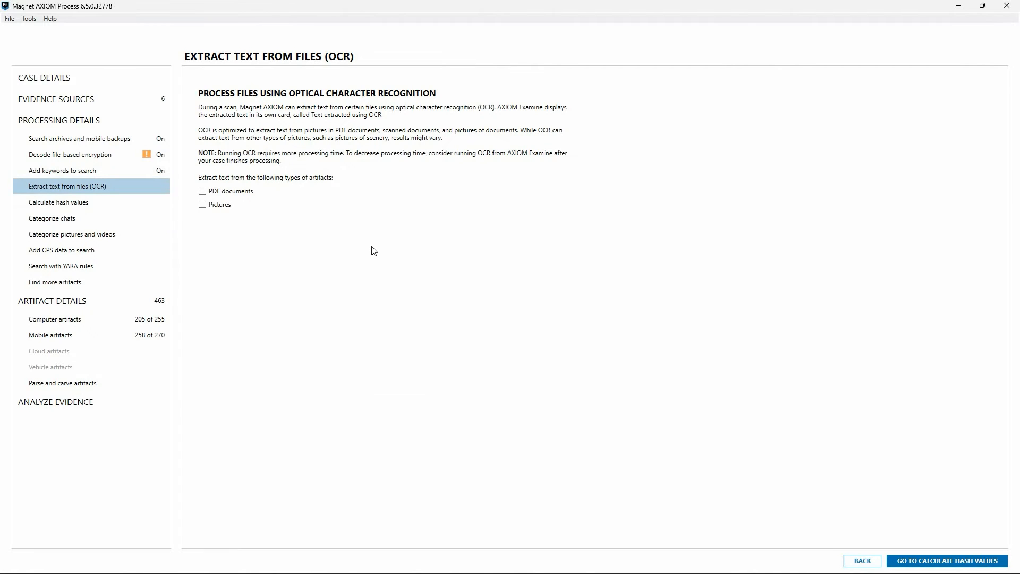
- Enable hash value calculation for all files and load File Hashes to Match.txt for tagging files with matching hashes
{"action": "left_click", "coordinate": [60, 203]}
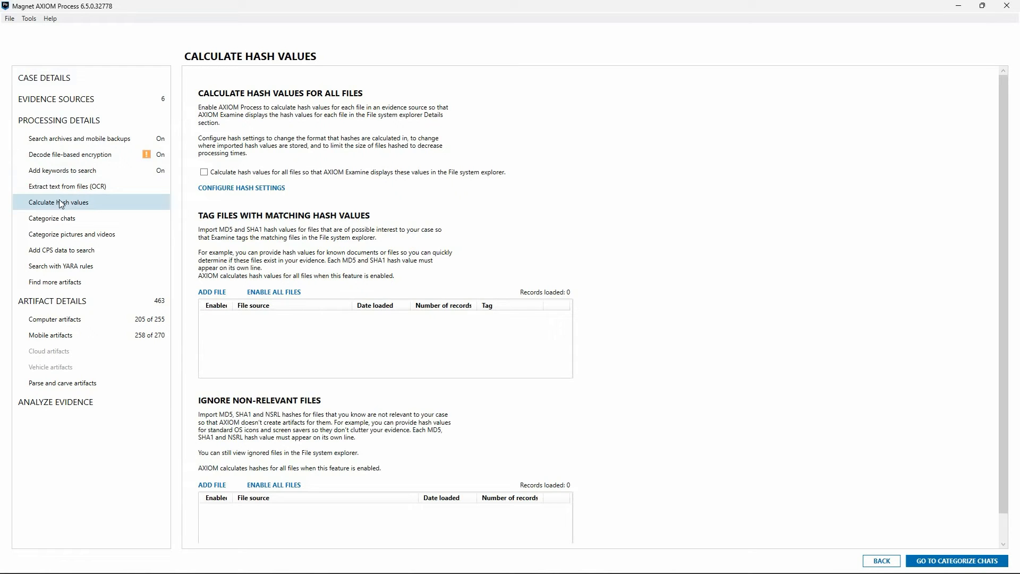
{"action": "left_click", "coordinate": [204, 172]}
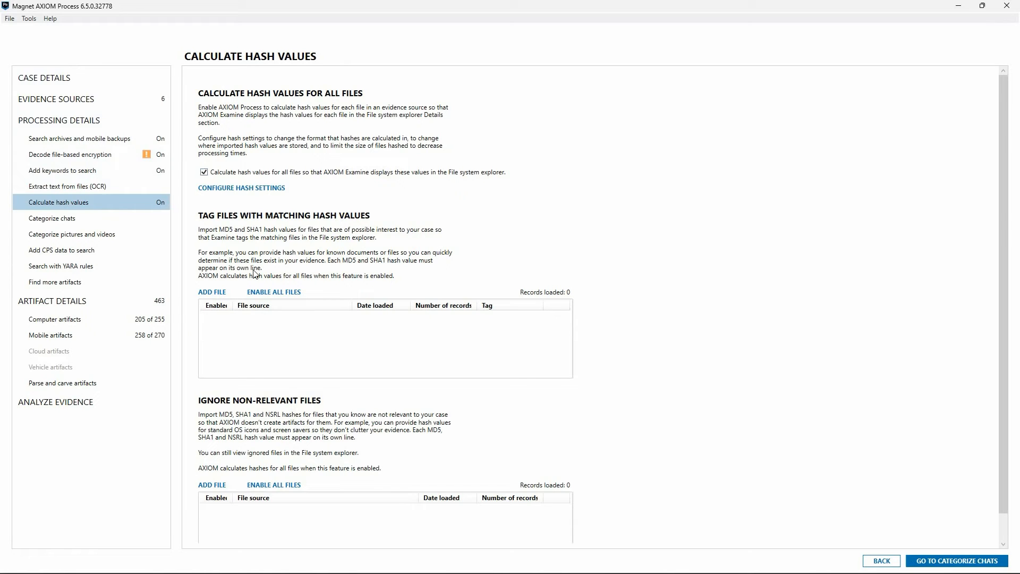
{"action": "left_click", "coordinate": [215, 296]}
{"action": "left_click", "coordinate": [155, 99]}
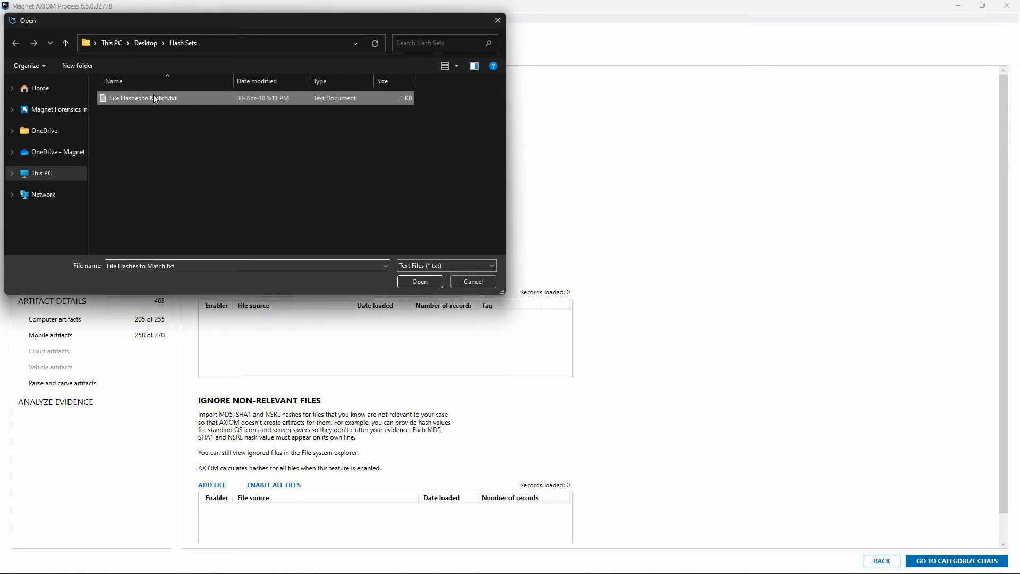
{"action": "left_click", "coordinate": [413, 282]}
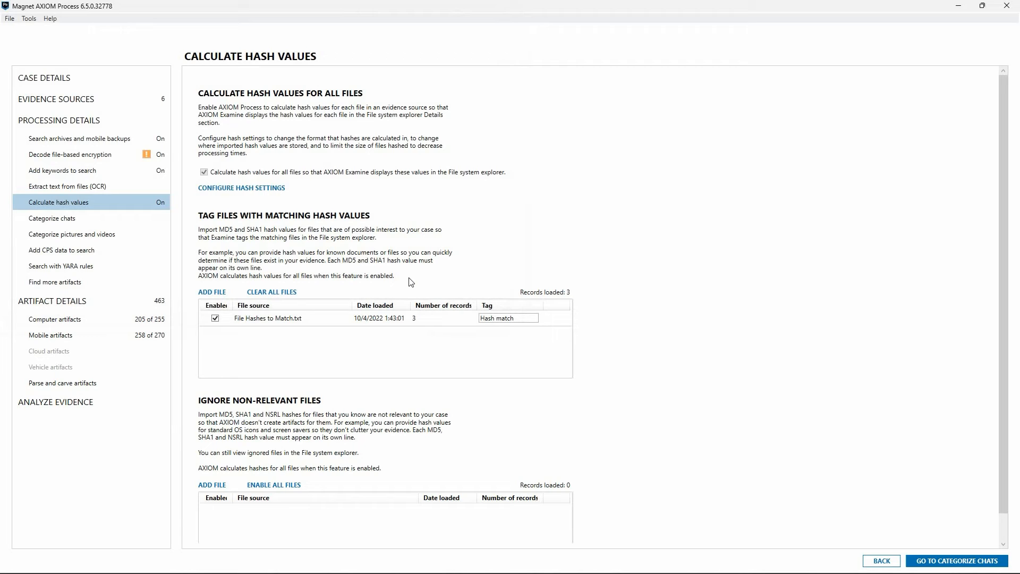
- Set the tag of the File Hashes to Match.txt hash list to New Tag and view the section for ignoring non-relevant files
{"action": "left_click", "coordinate": [520, 318]}
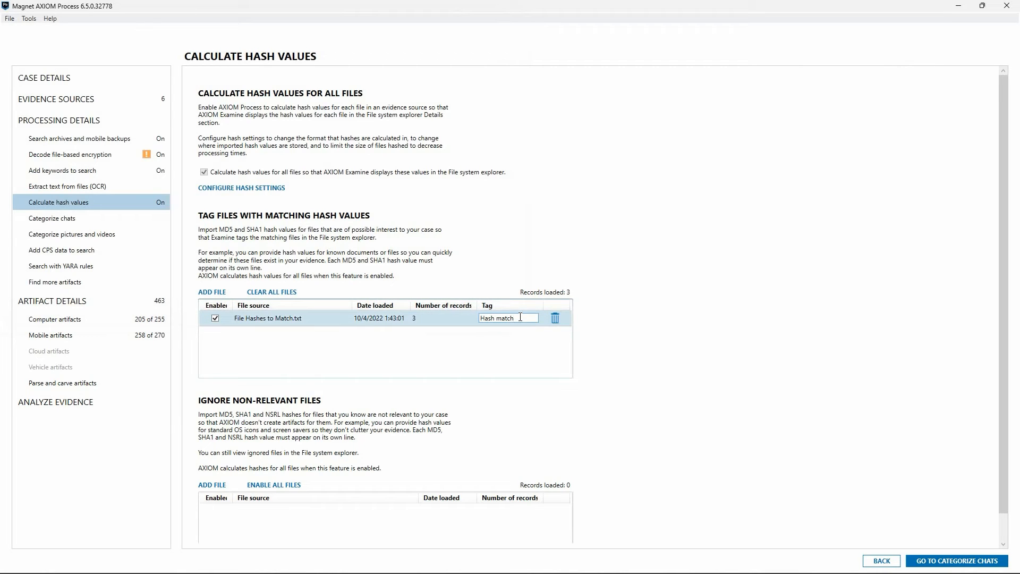
{"action": "triple_click", "coordinate": [518, 316]}
{"action": "type", "text": "New Tag"}
{"action": "left_click", "coordinate": [638, 397]}
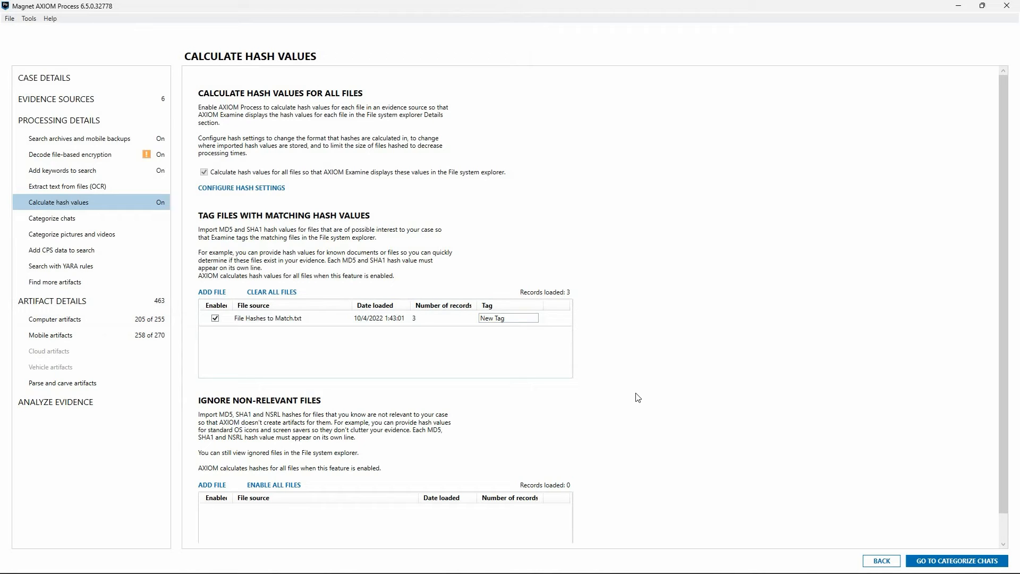
{"action": "scroll", "coordinate": [622, 398], "scroll_direction": "down", "scroll_amount": 1}
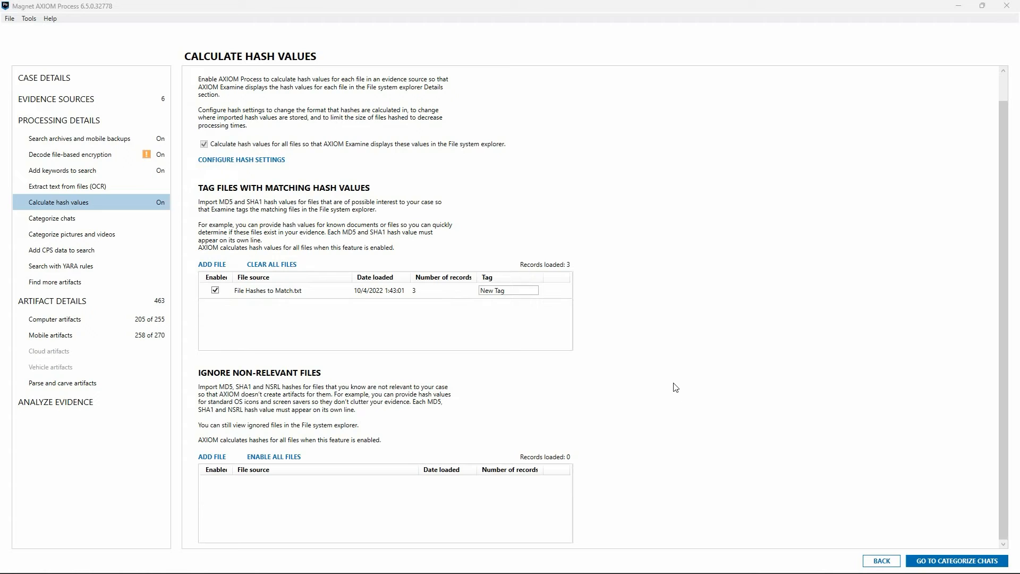
- Enable the Grooming/luring and Sex-related categories for Magnet.AI chat categorization
{"action": "left_click", "coordinate": [79, 217]}
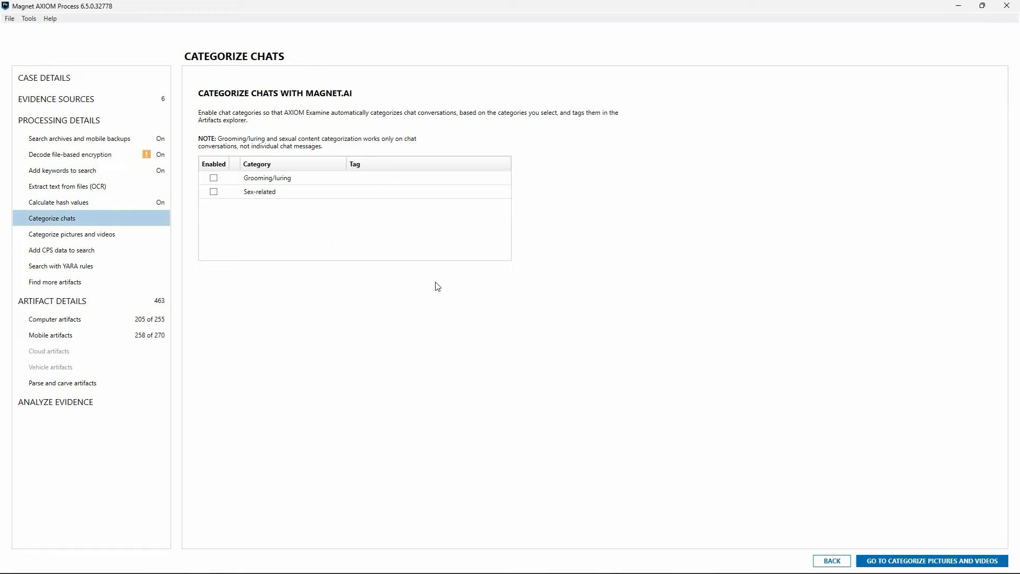
{"action": "left_click", "coordinate": [214, 178]}
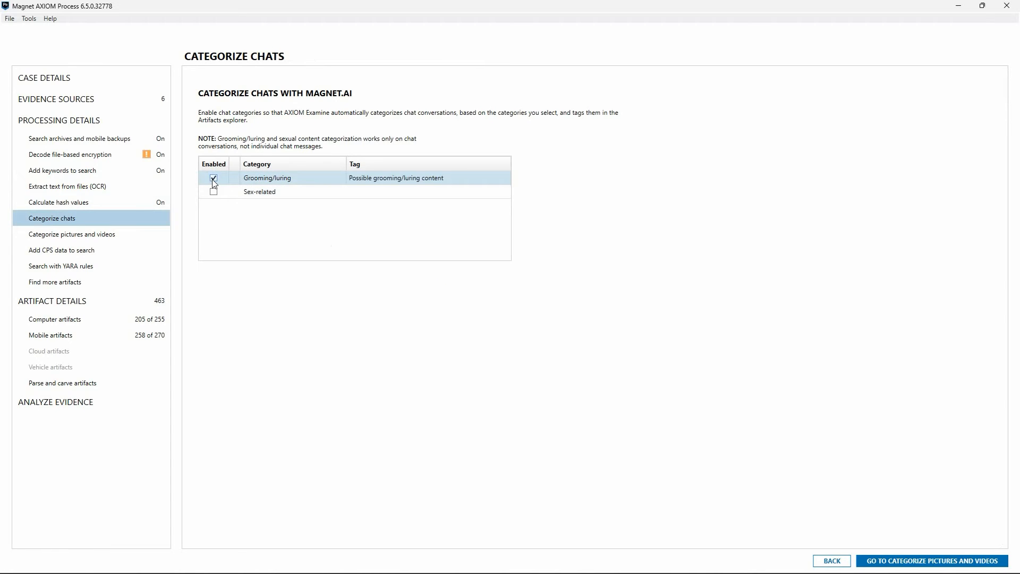
{"action": "left_click", "coordinate": [213, 191]}
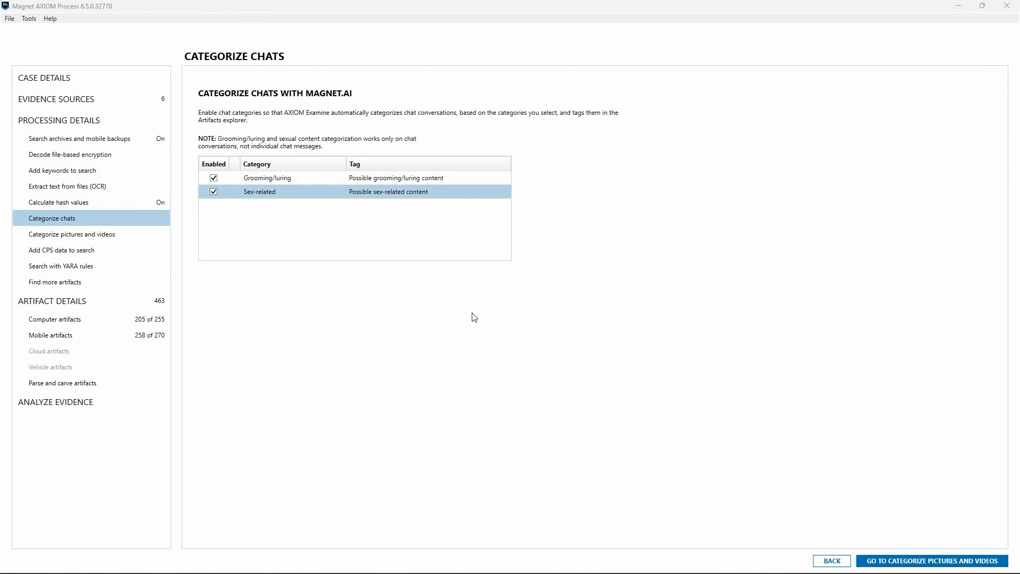
- Enable the Invoices / Receipts, License plates and Militants categories for Magnet.AI picture categorization
{"action": "left_click", "coordinate": [115, 237]}
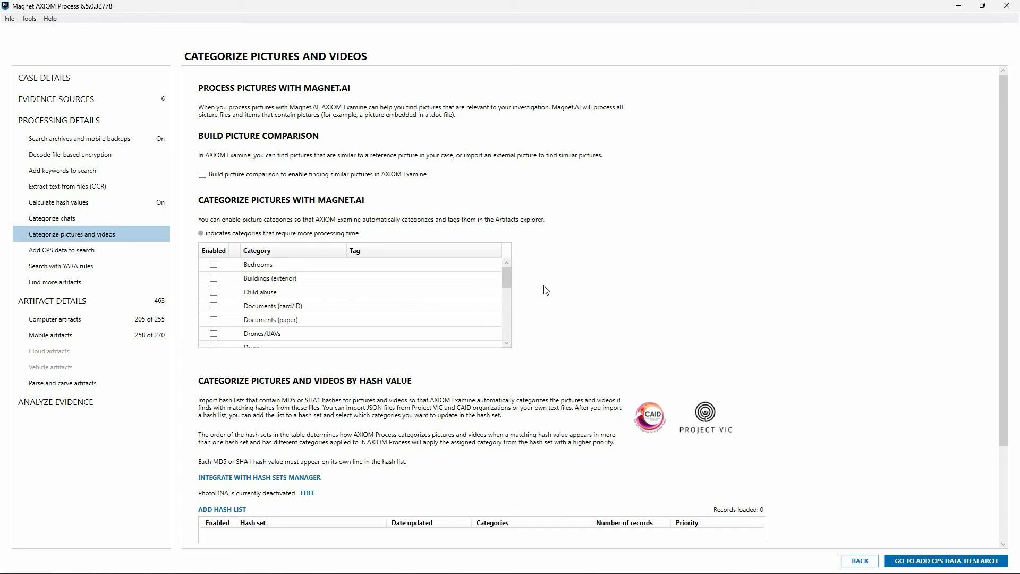
{"action": "scroll", "coordinate": [454, 285], "scroll_direction": "down", "scroll_amount": 2}
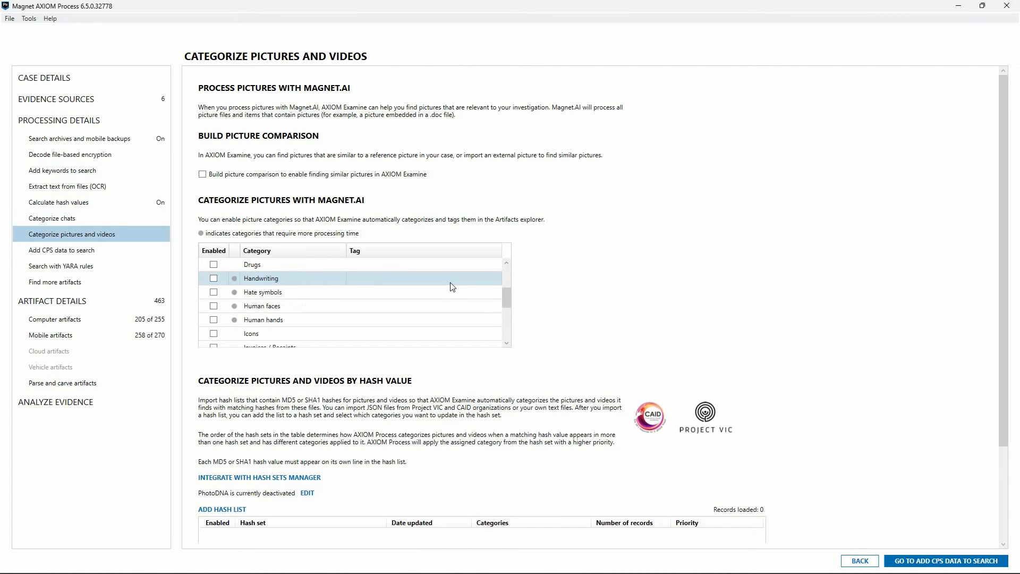
{"action": "scroll", "coordinate": [452, 287], "scroll_direction": "down", "scroll_amount": 1}
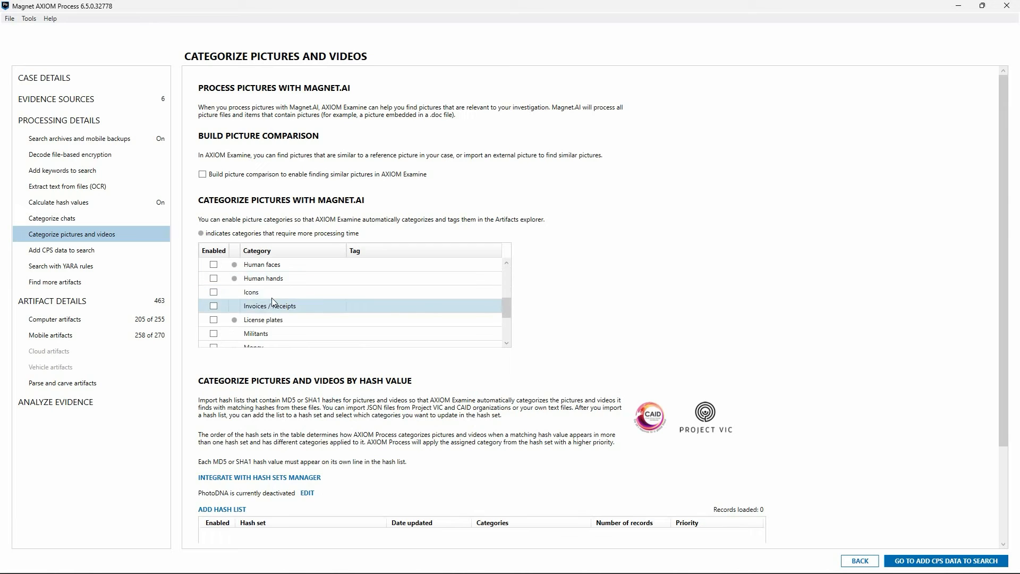
{"action": "left_click", "coordinate": [214, 306]}
{"action": "left_click", "coordinate": [214, 319]}
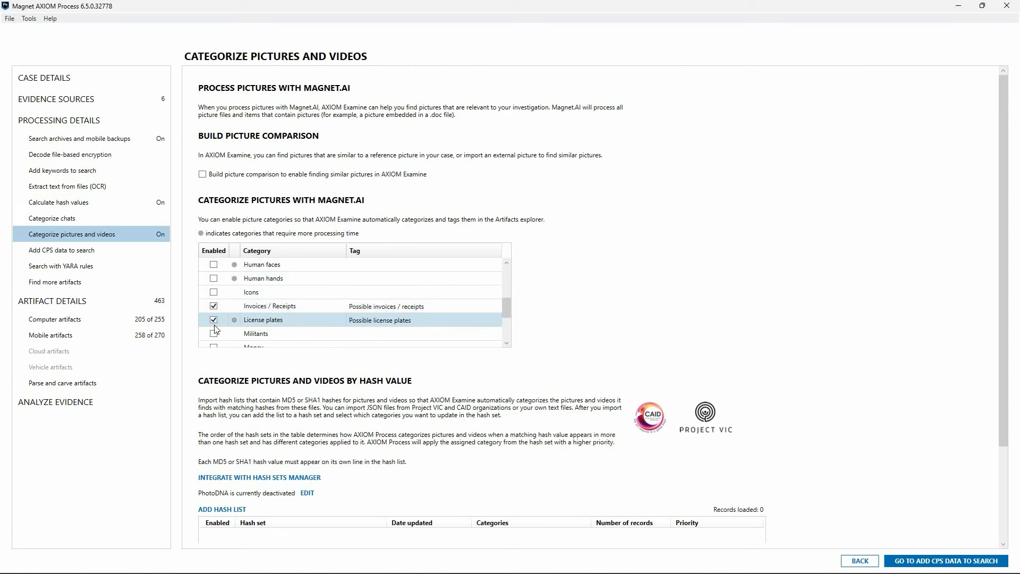
{"action": "left_click", "coordinate": [214, 333]}
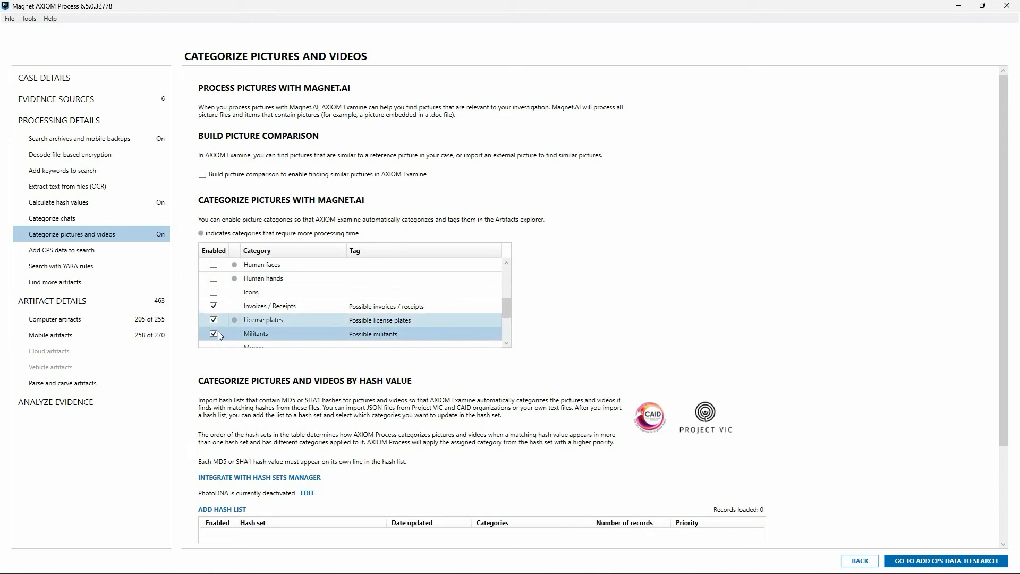
{"action": "scroll", "coordinate": [643, 326], "scroll_direction": "down", "scroll_amount": 3}
{"action": "scroll", "coordinate": [643, 327], "scroll_direction": "up", "scroll_amount": 3}
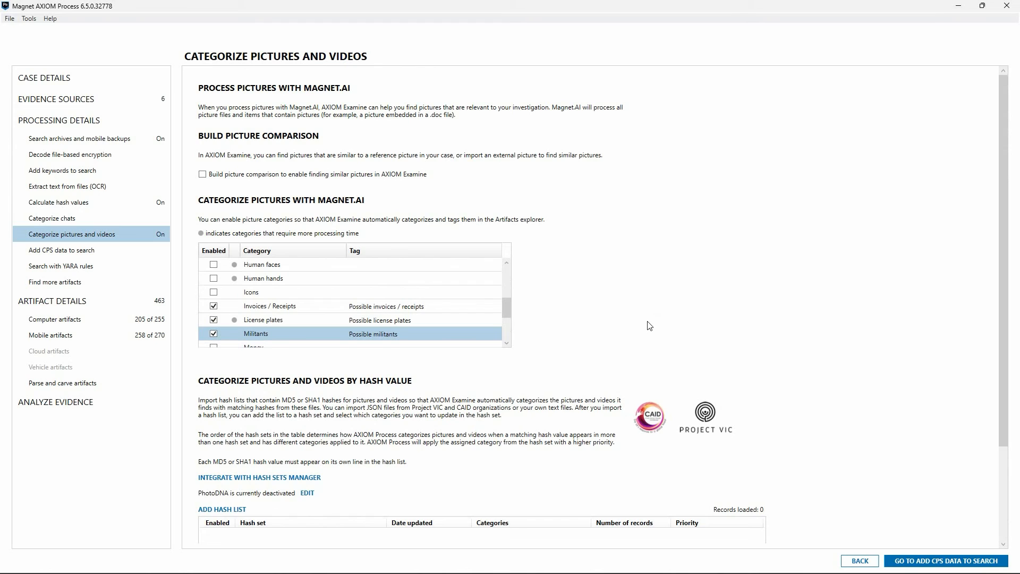
- Examine the settings for categorizing media by hash value, adding CPS data, searching with YARA rules and finding more artifacts with custom file types
{"action": "scroll", "coordinate": [649, 326], "scroll_direction": "down", "scroll_amount": 3}
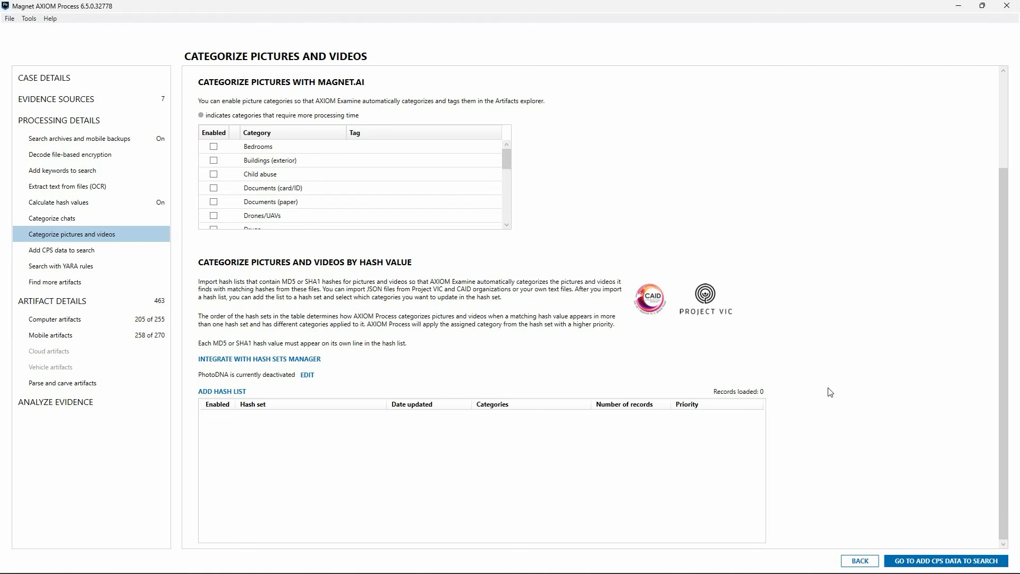
{"action": "left_click", "coordinate": [77, 250]}
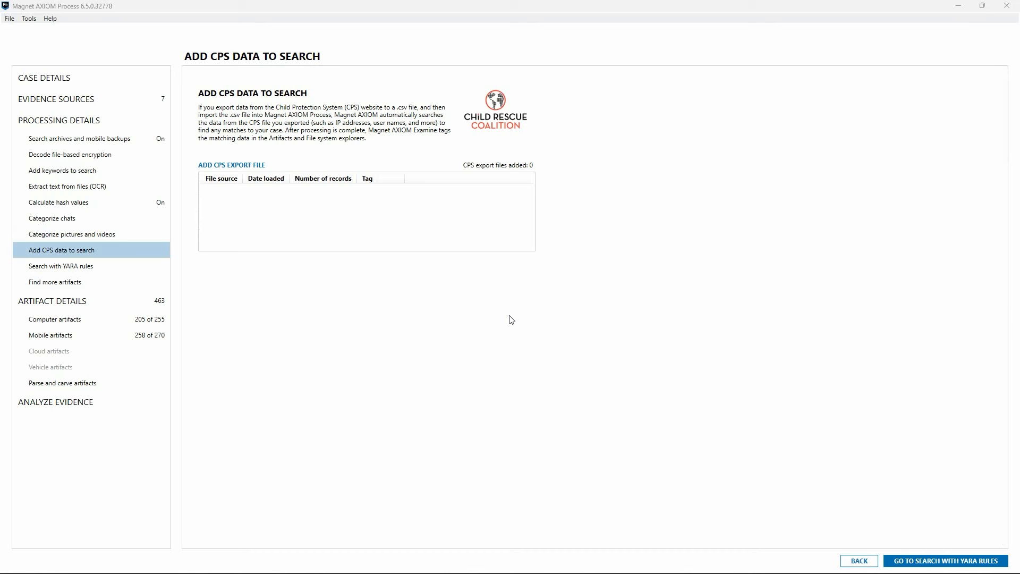
{"action": "left_click", "coordinate": [82, 265]}
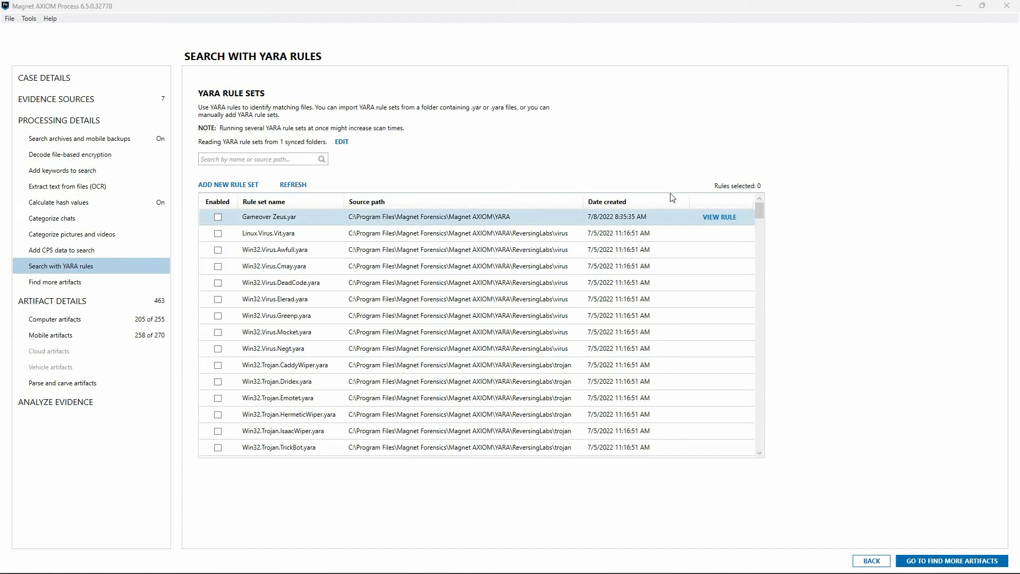
{"action": "left_click", "coordinate": [140, 283]}
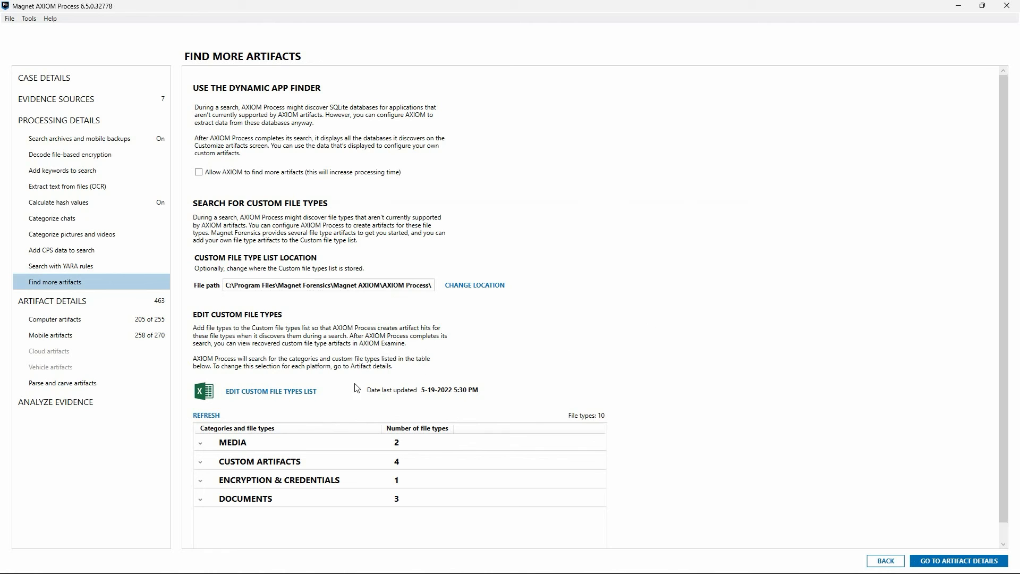
{"action": "left_click", "coordinate": [289, 397]}
- View the profile choices and options for computer artifacts, and exclude Safari from the Web Related artifacts
{"action": "left_click", "coordinate": [113, 306]}
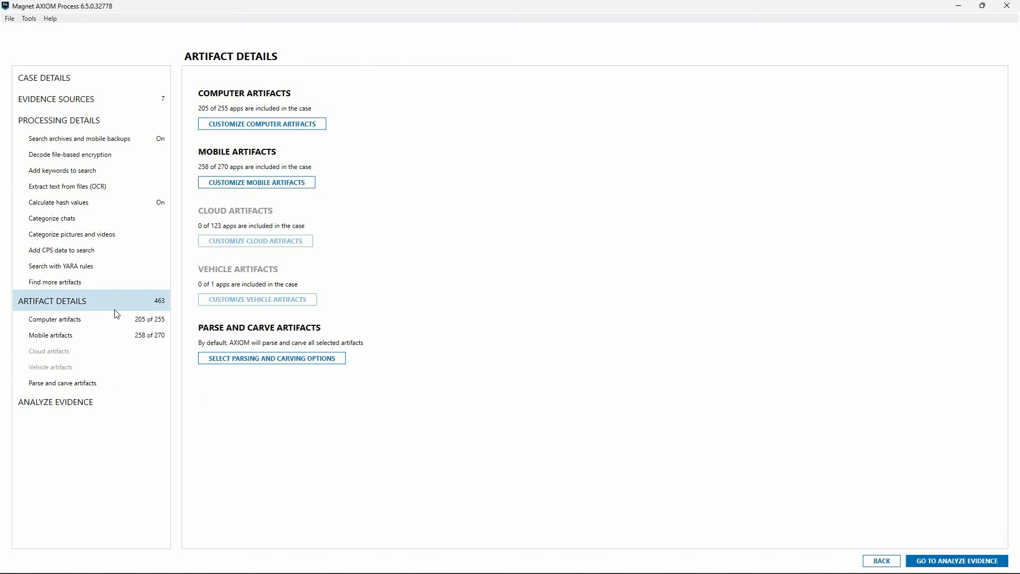
{"action": "left_click", "coordinate": [117, 323]}
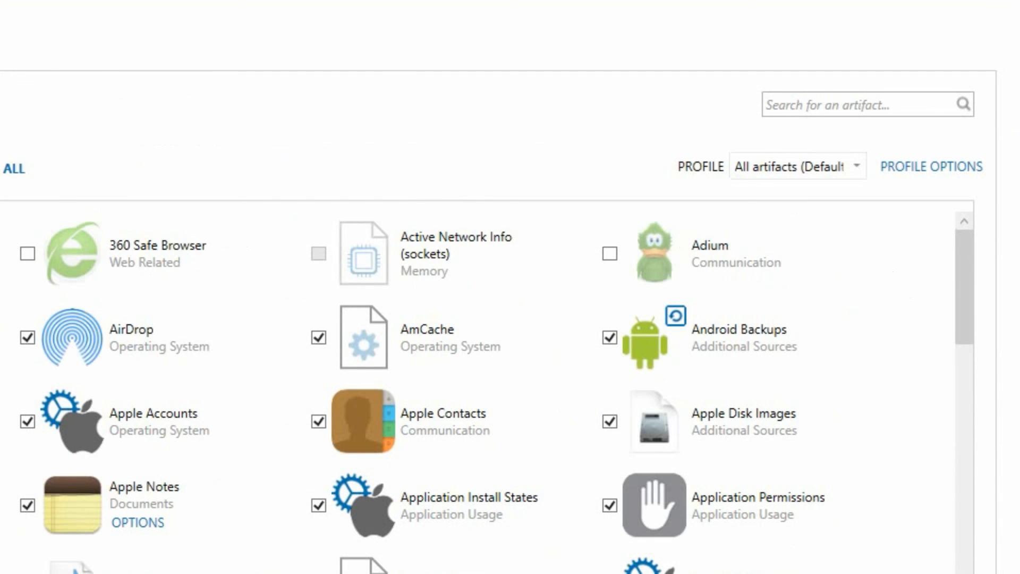
{"action": "left_click", "coordinate": [835, 168]}
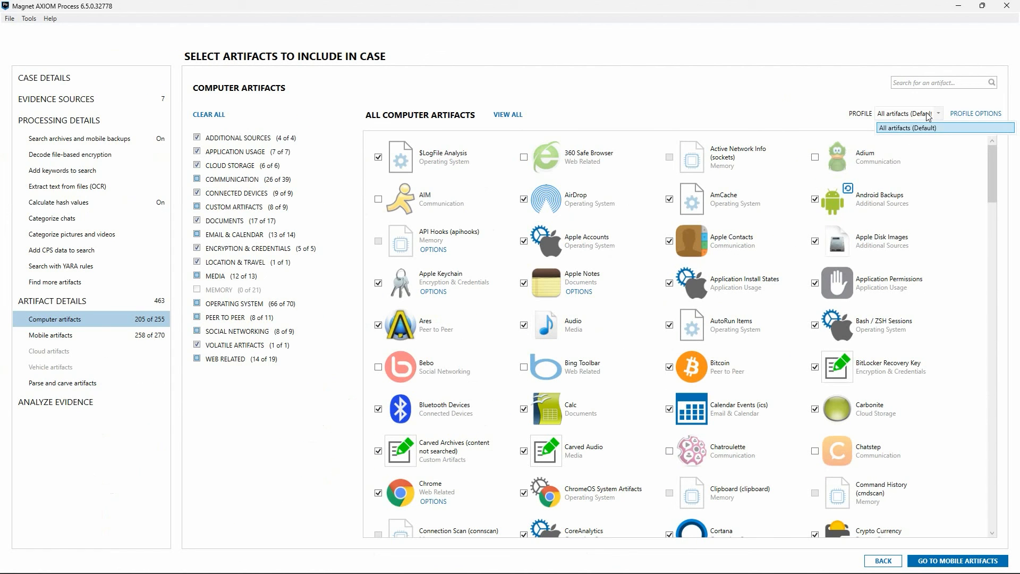
{"action": "left_click", "coordinate": [969, 114]}
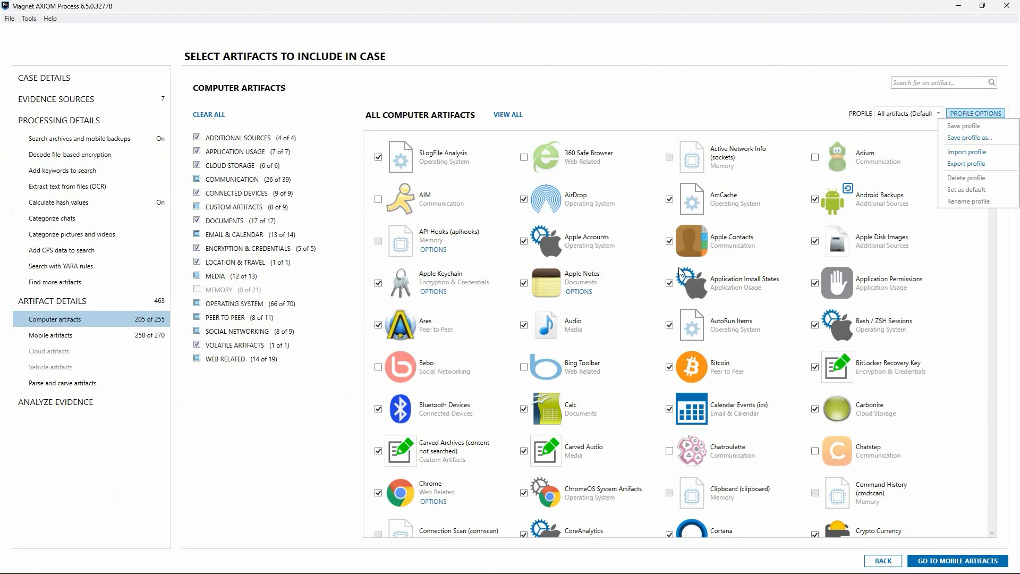
{"action": "left_click", "coordinate": [266, 364]}
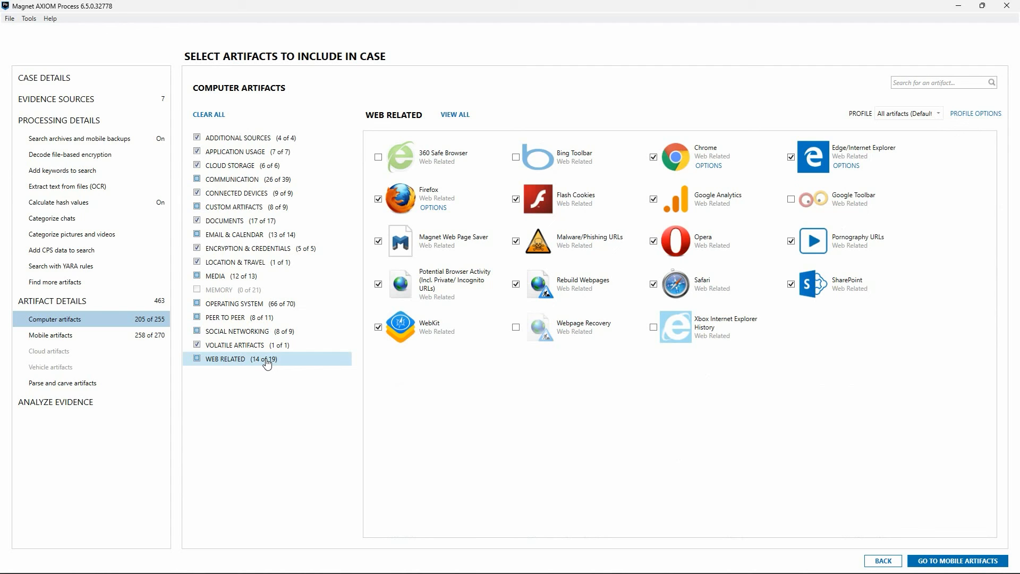
{"action": "left_click", "coordinate": [655, 285]}
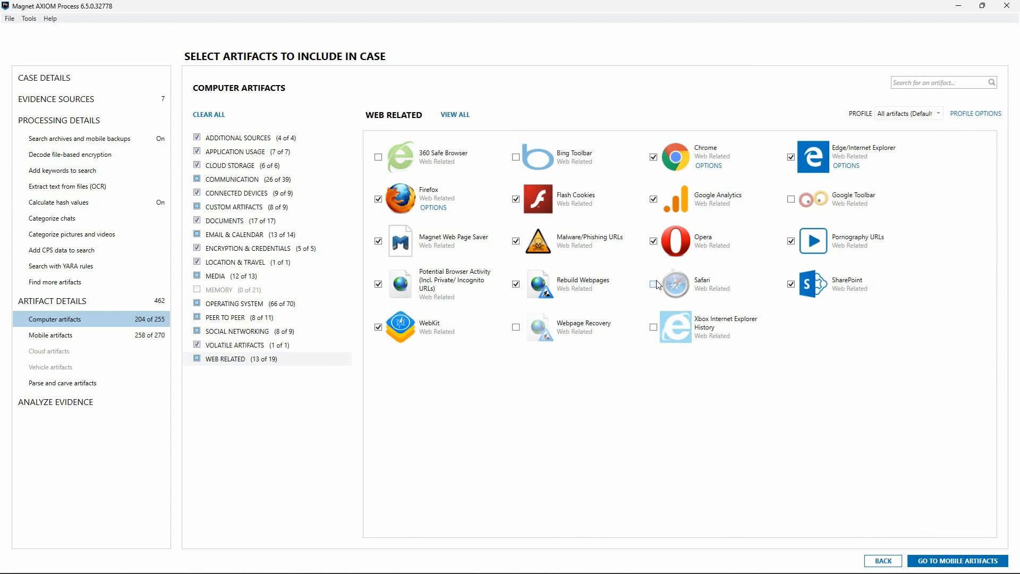
- Check the parsing and carving options and start analyzing the listed evidence sources
{"action": "left_click", "coordinate": [126, 384]}
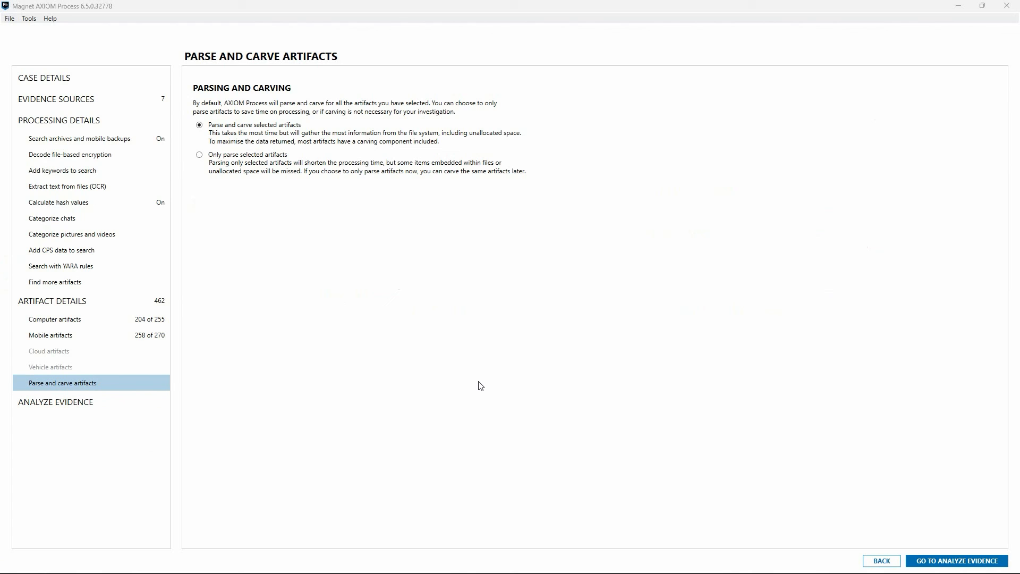
{"action": "left_click", "coordinate": [152, 400]}
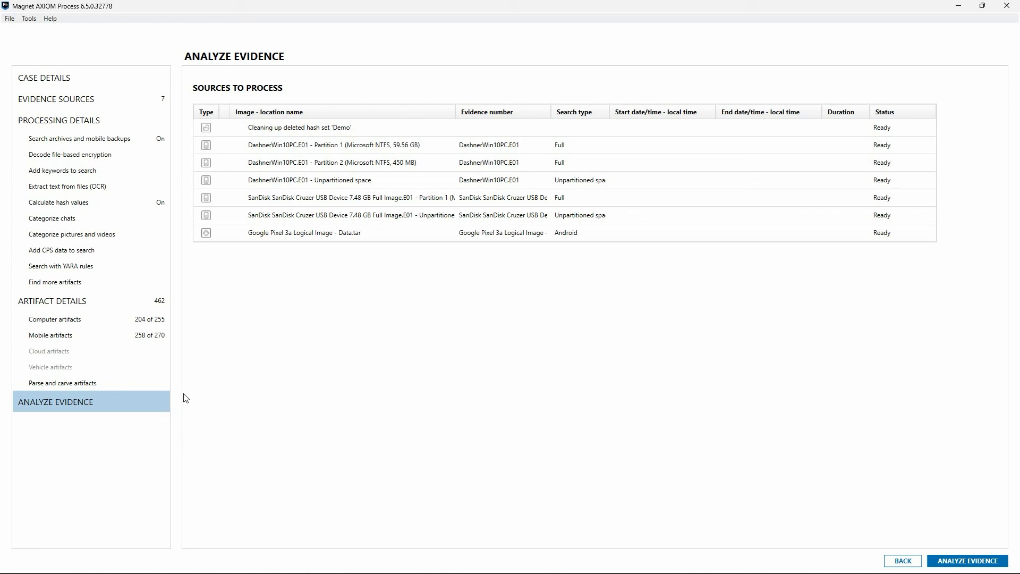
{"action": "left_click", "coordinate": [1004, 562]}
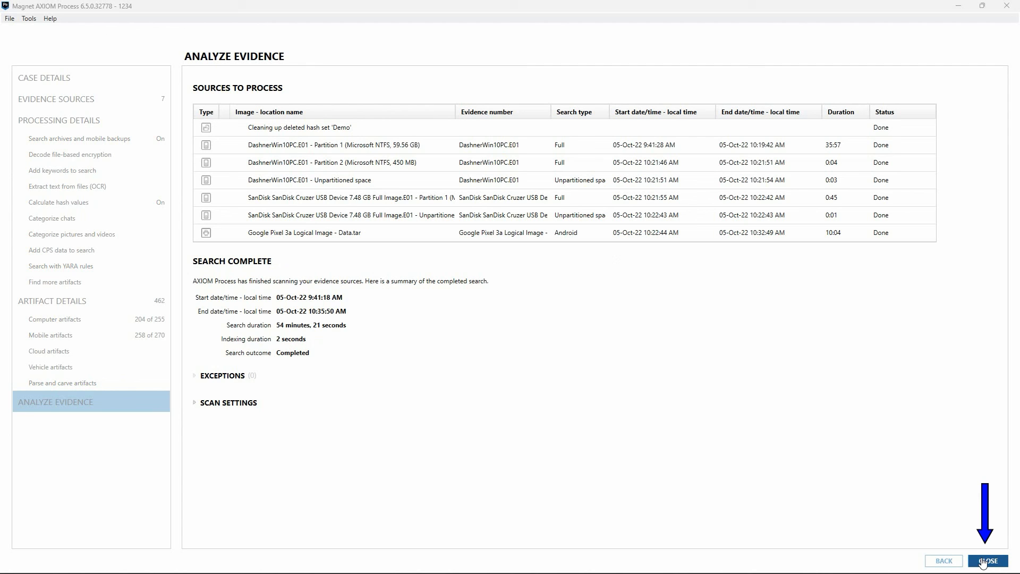
- Close the completed search in AXIOM Process and load the newly processed evidence into the case dashboard in AXIOM Examine
{"action": "left_click", "coordinate": [983, 561]}
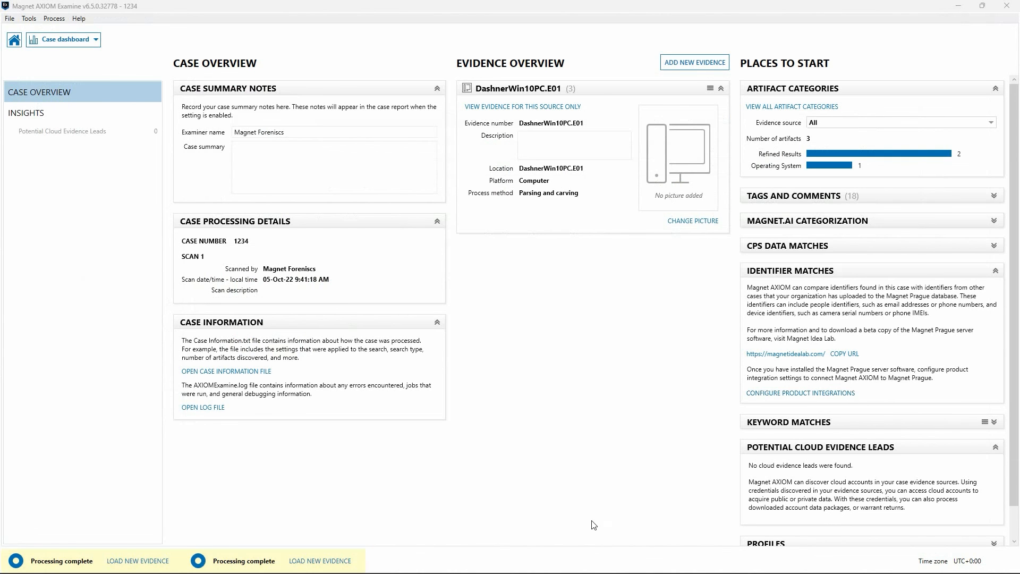
{"action": "left_click", "coordinate": [340, 561]}
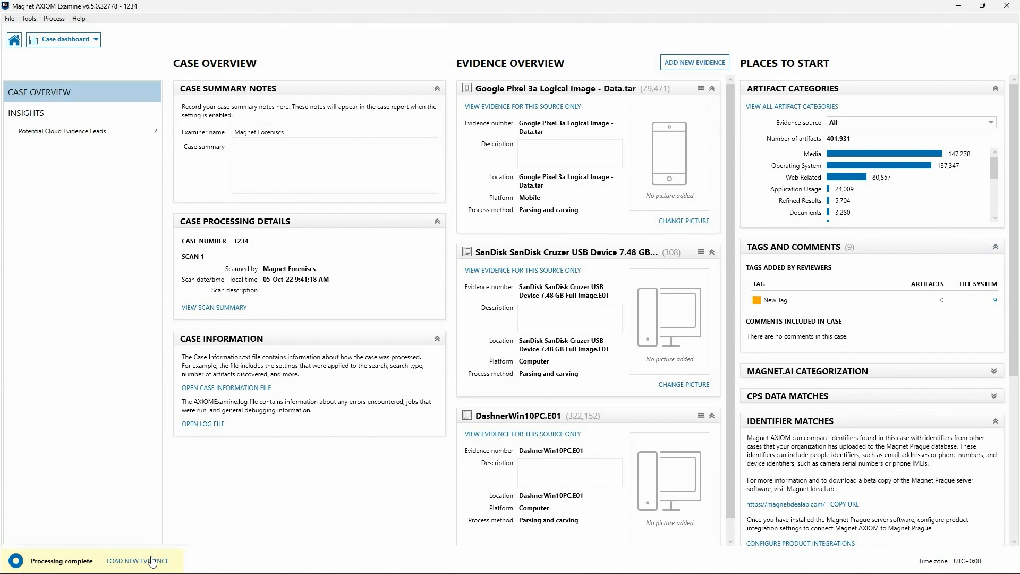
{"action": "left_click", "coordinate": [152, 560]}
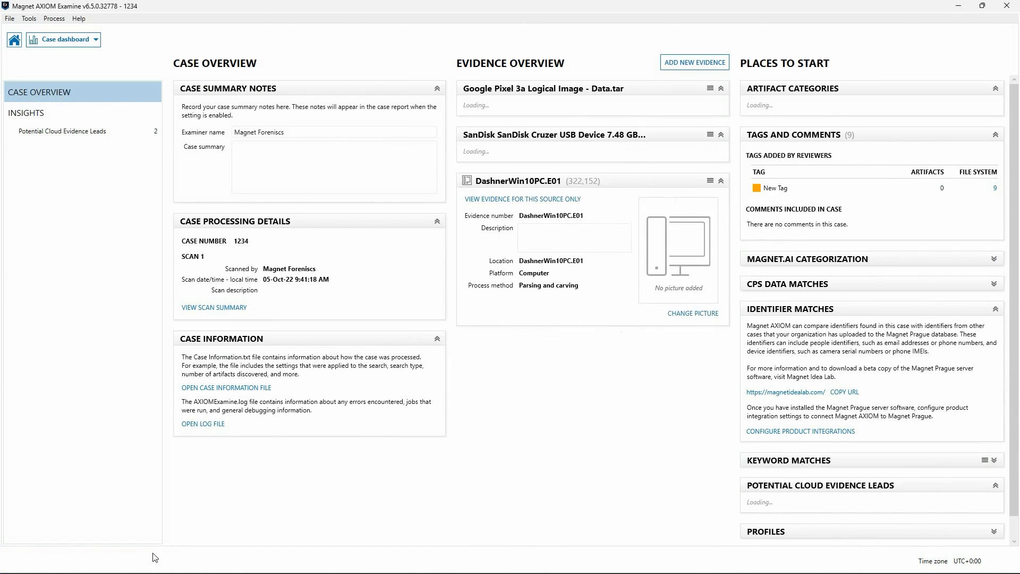